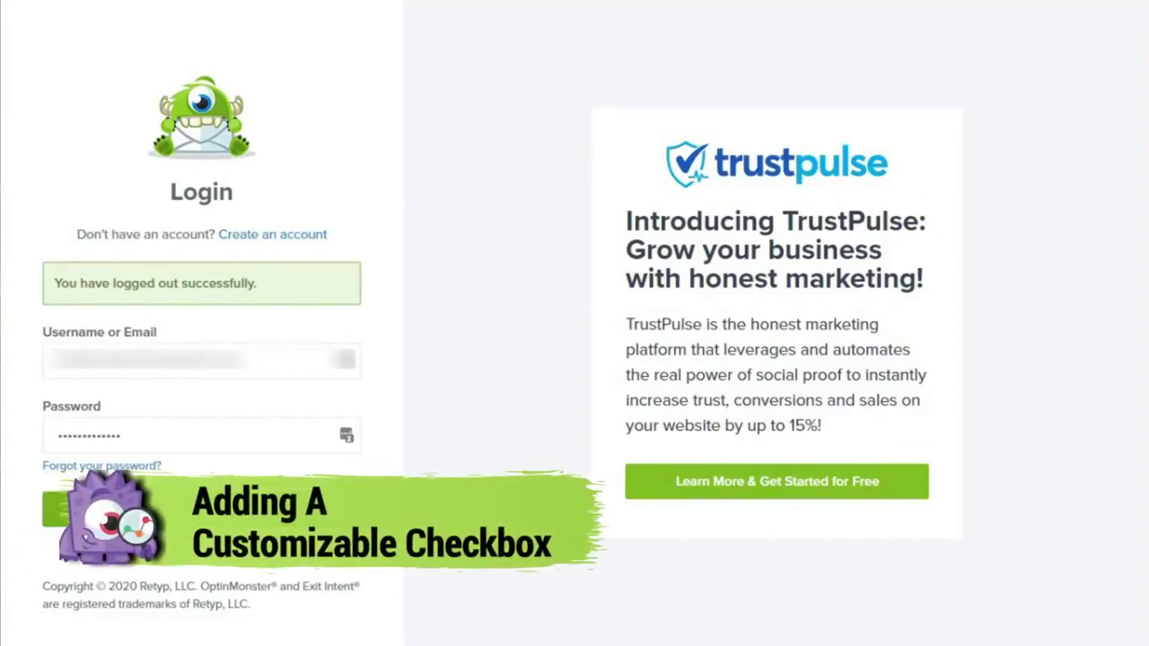
# Log in, start a new popup campaign, and filter templates to Target Abandoning Visitors to reach Split
pyautogui.press('Return')
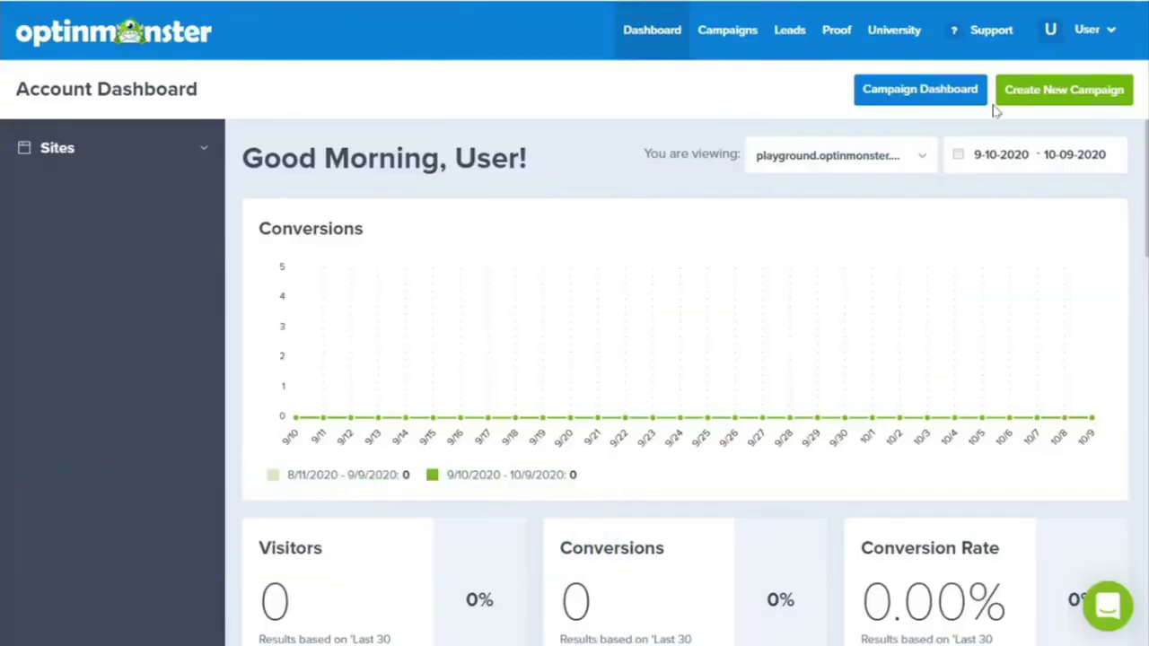
pyautogui.click(1026, 94)
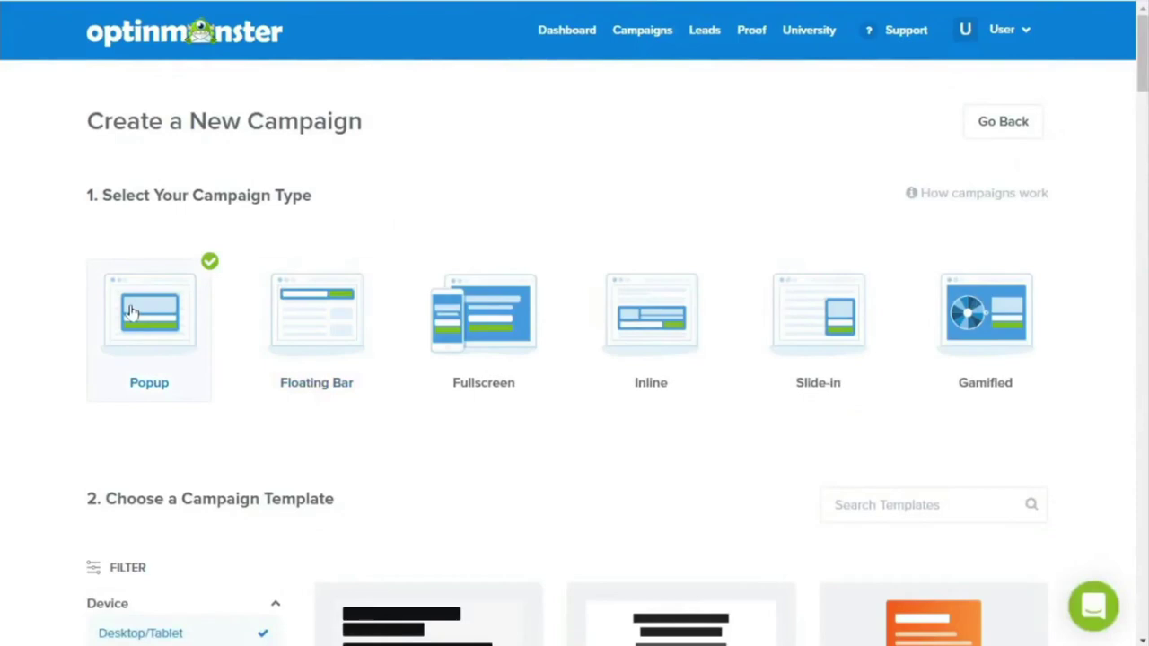
pyautogui.scroll(-5, 130, 312)
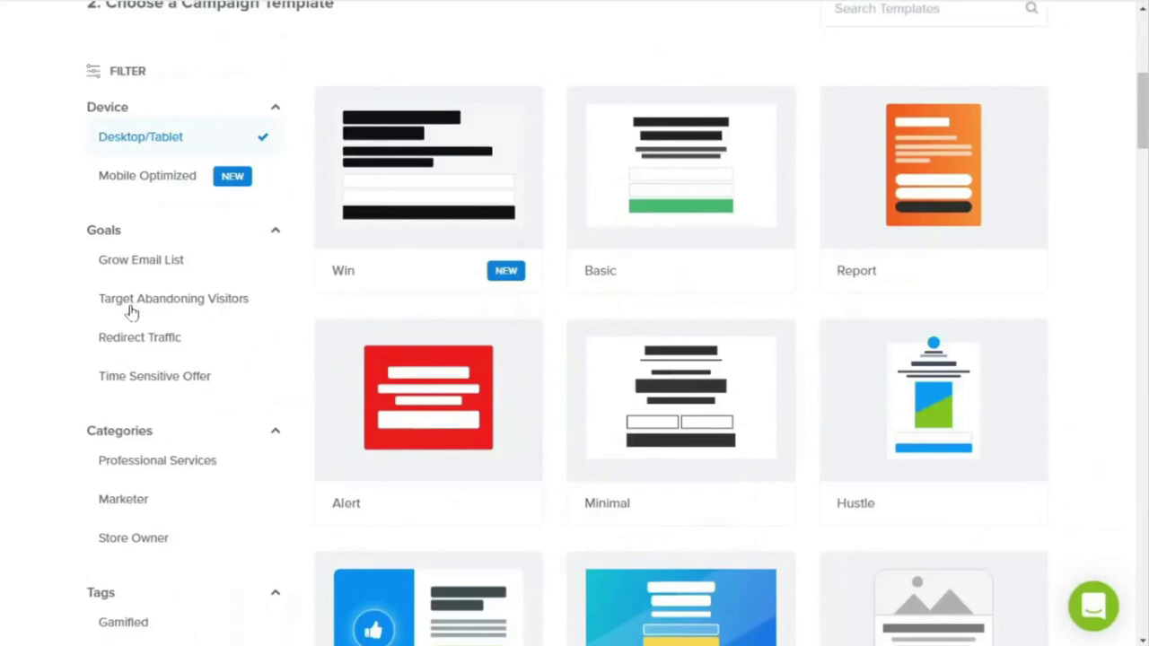
pyautogui.click(130, 311)
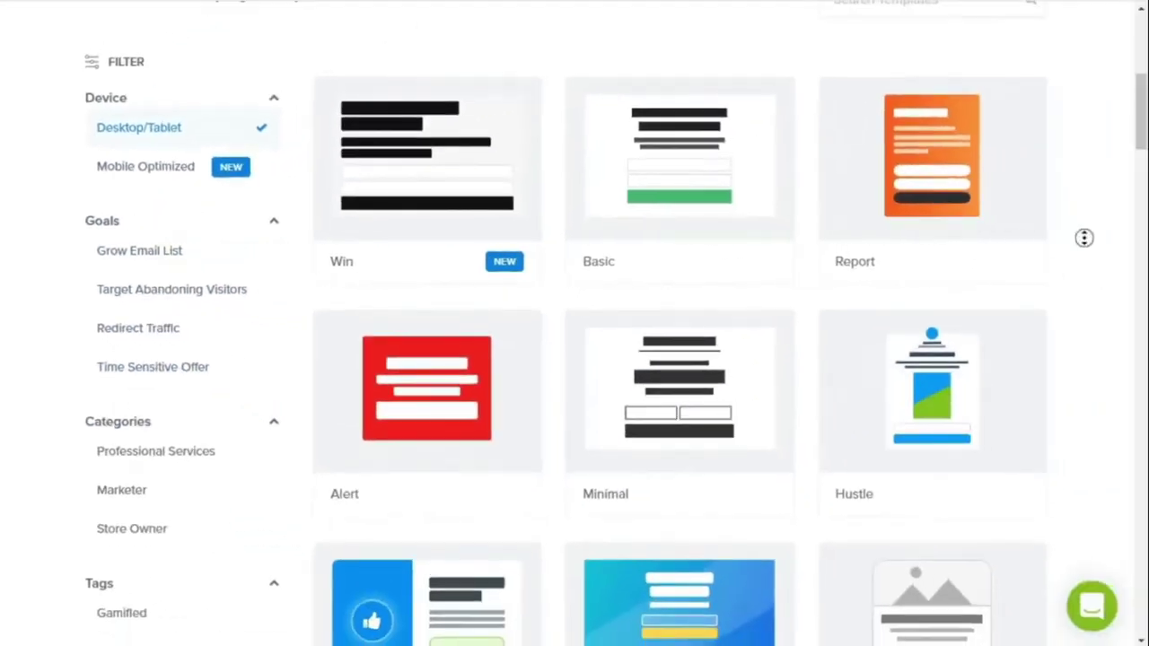
pyautogui.scroll(-3, 1088, 321)
pyautogui.scroll(-10, 1088, 320)
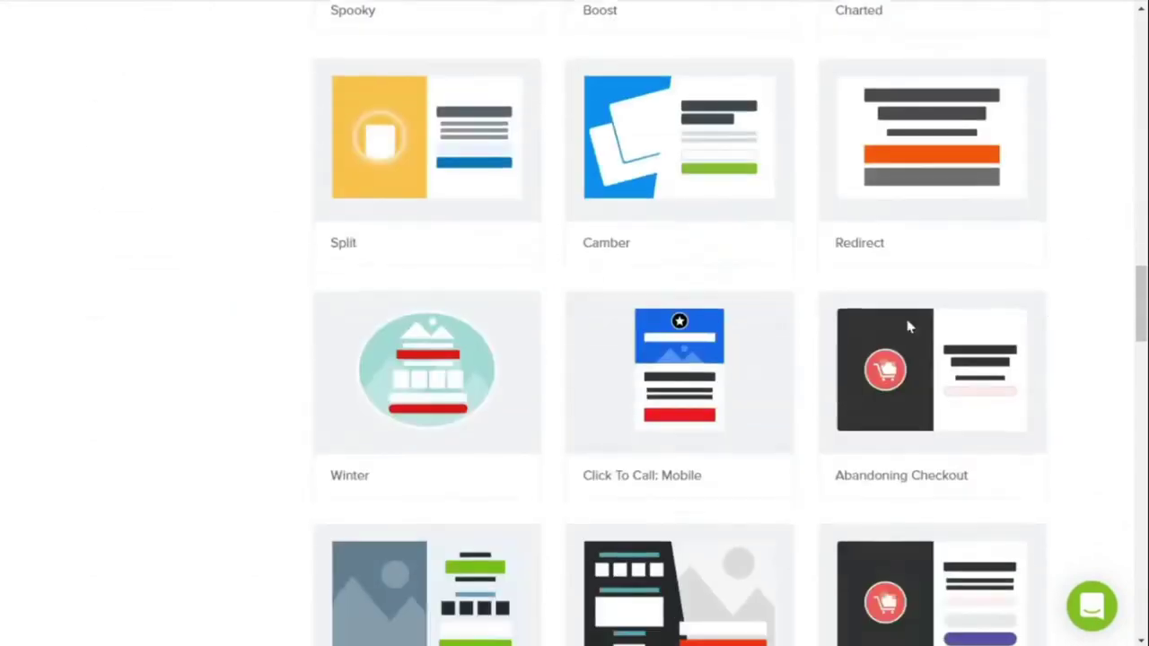
pyautogui.moveTo(333, 149)
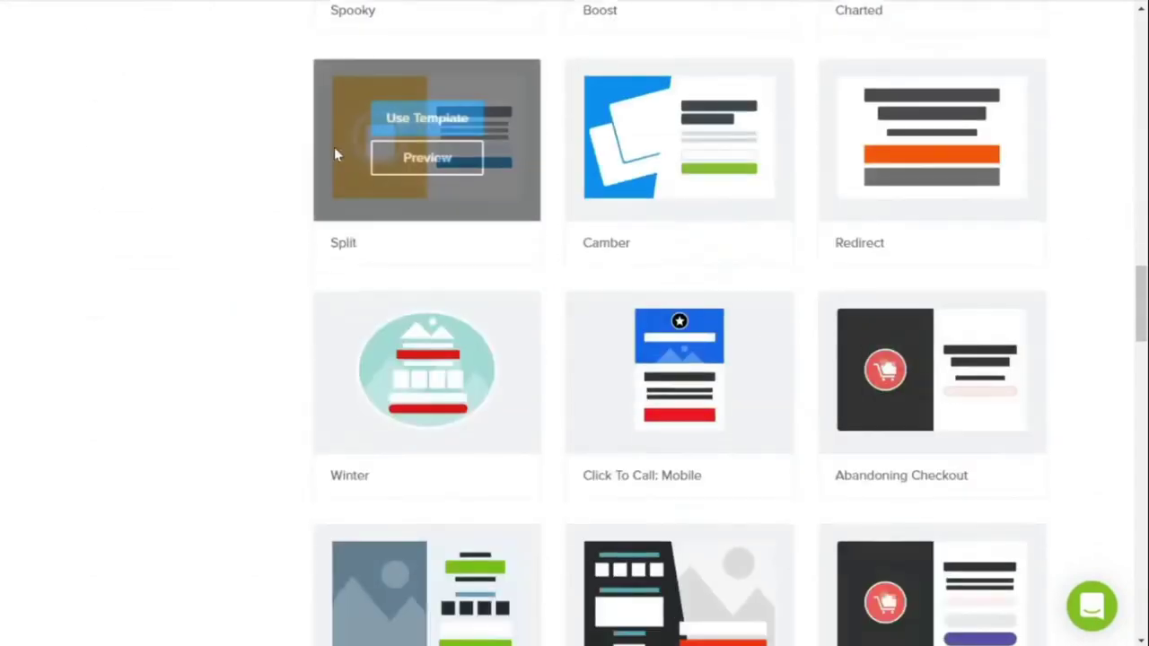
# Use the Split template, confirm the name 'GDPR Compliant Campaign' and website, and start building
pyautogui.click(420, 126)
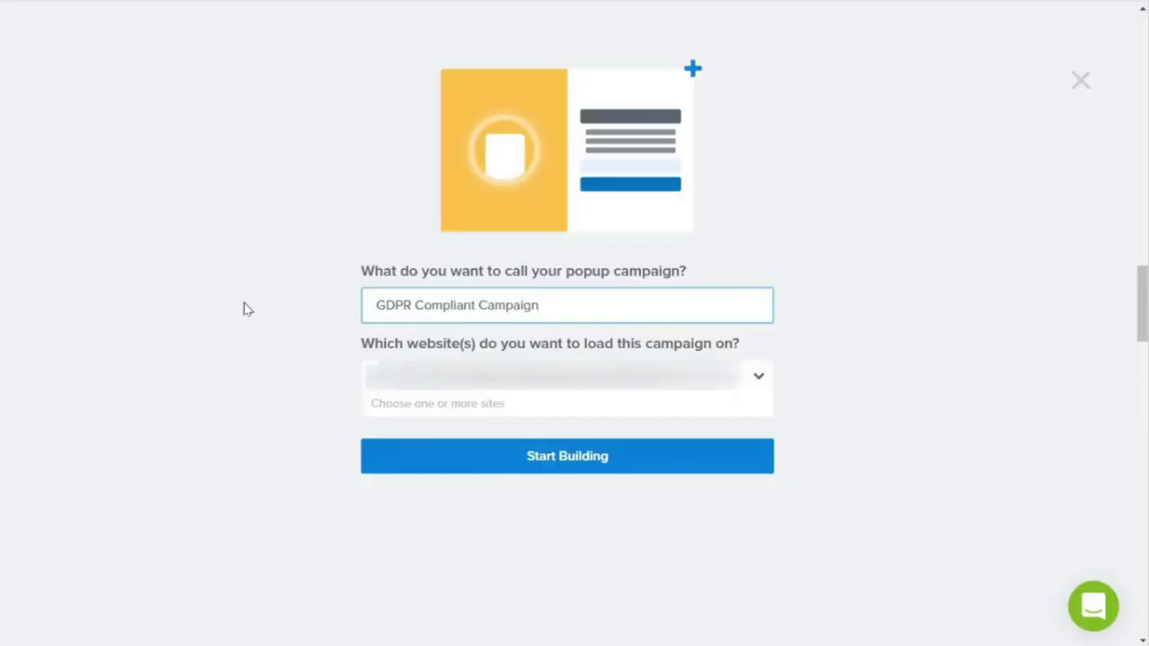
pyautogui.press('Tab')
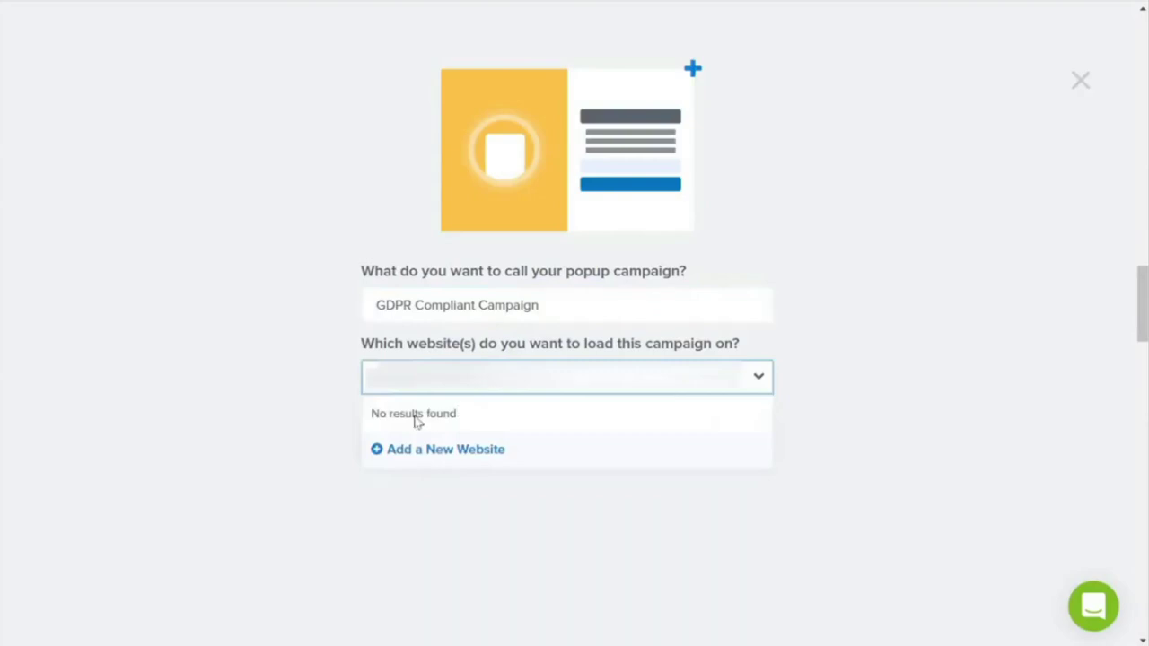
pyautogui.click(311, 394)
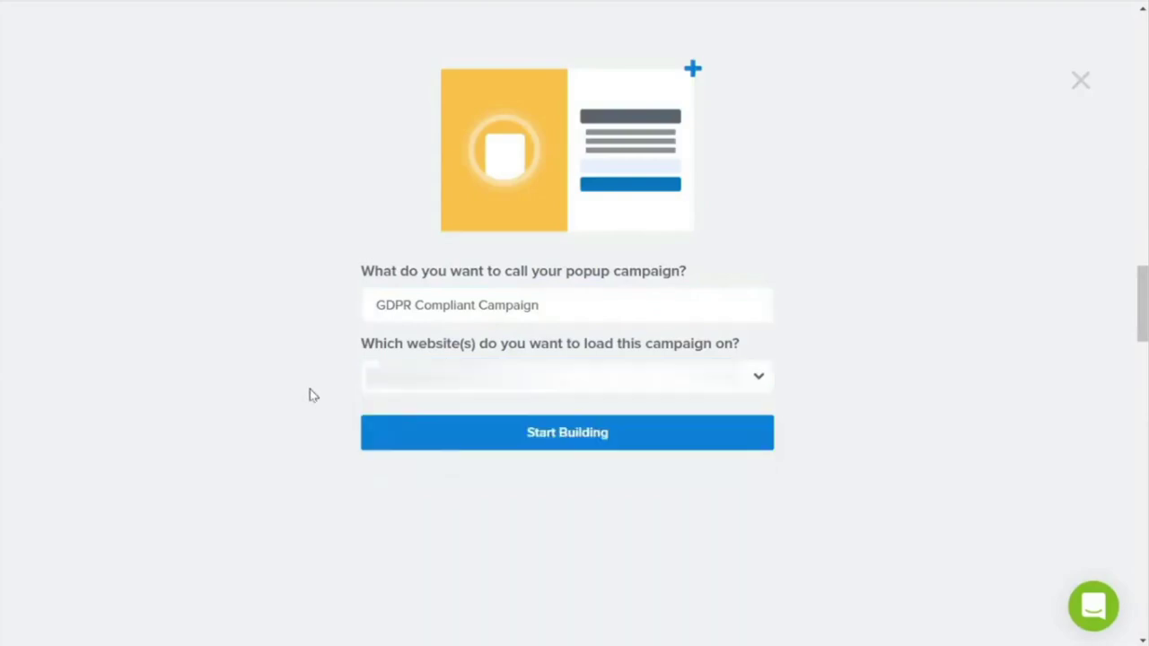
pyautogui.click(533, 447)
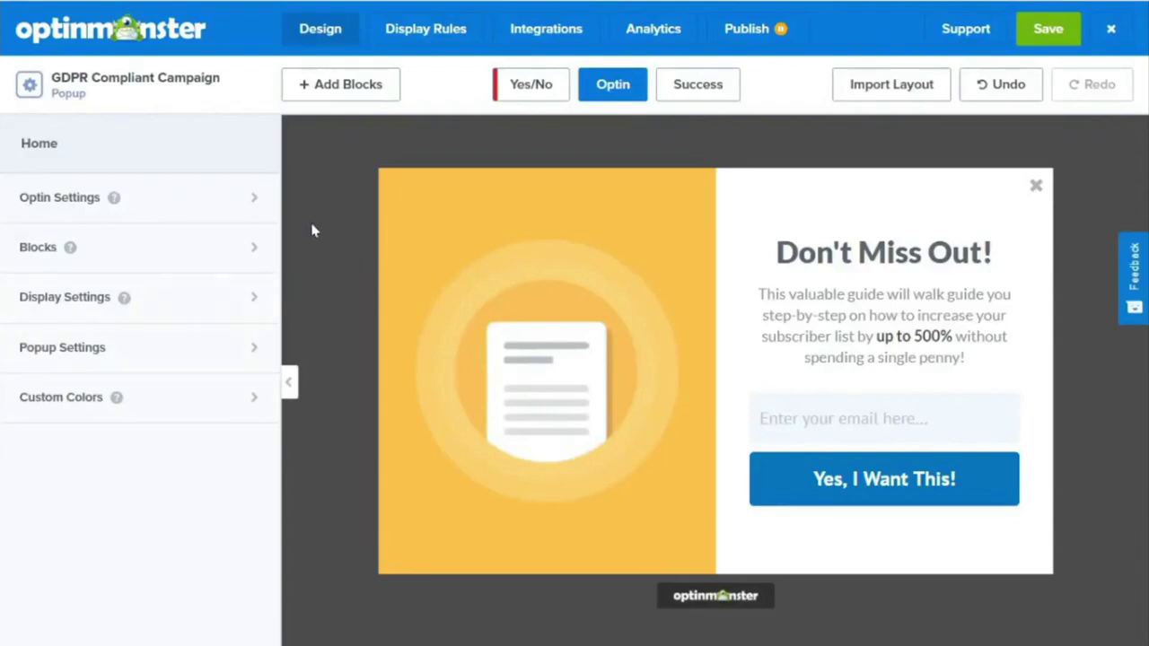
# Replace the popup's image with the FREE GUIDE rocket graphic from the Image Library
pyautogui.click(541, 375)
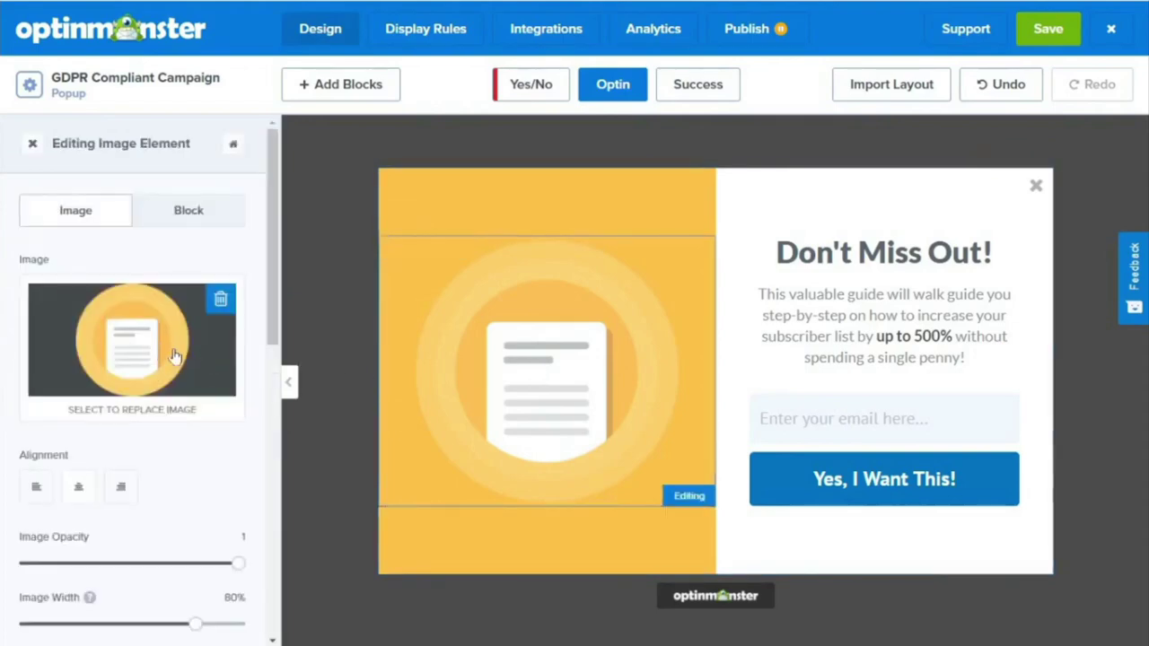
pyautogui.click(126, 331)
pyautogui.moveTo(317, 277)
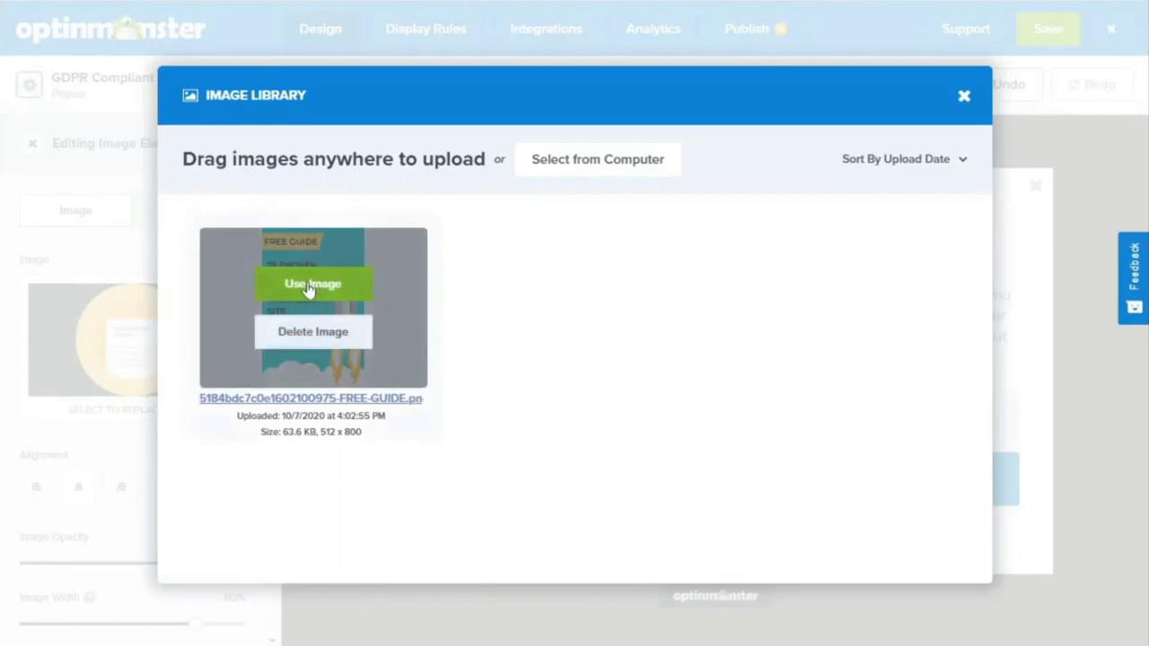
pyautogui.click(310, 284)
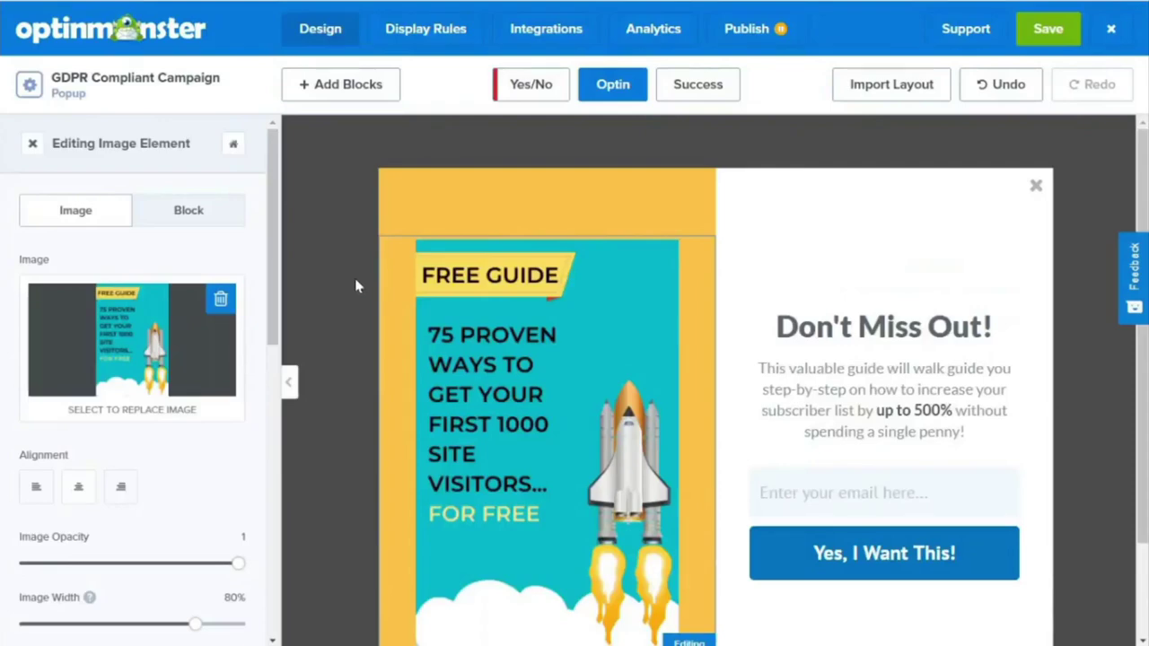
pyautogui.click(32, 147)
# Set the Optin View Styles first background color to #ffffff
pyautogui.click(37, 205)
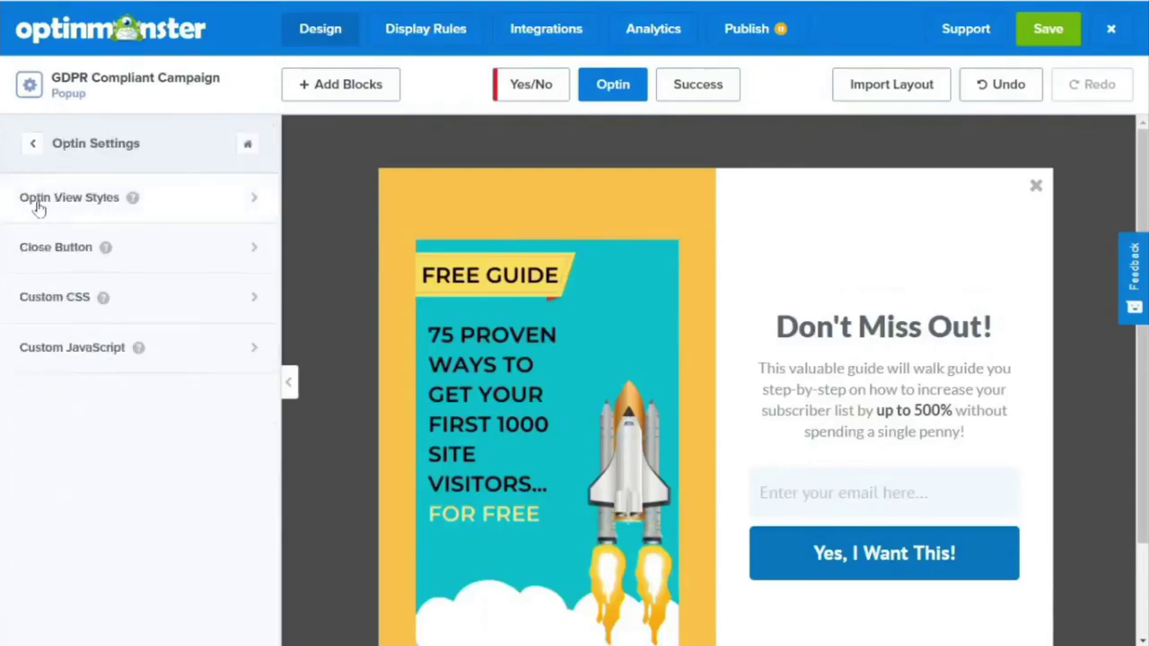
pyautogui.click(97, 209)
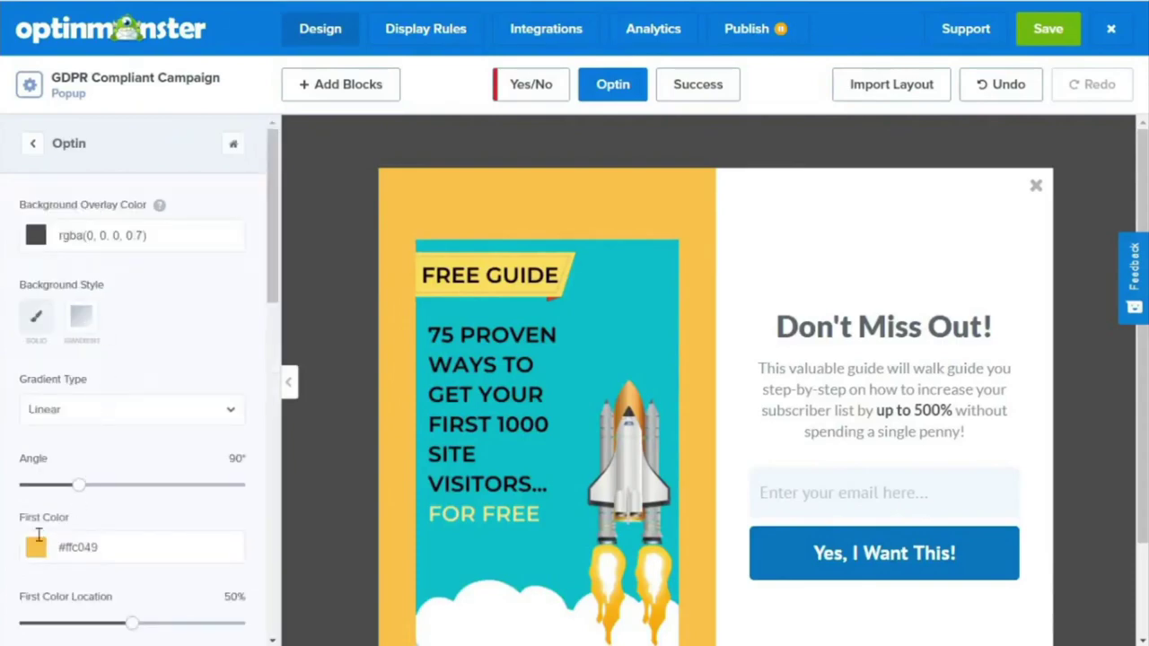
pyautogui.click(36, 549)
pyautogui.scroll(-3, 54, 503)
pyautogui.doubleClick(41, 258)
pyautogui.write('ffffff')
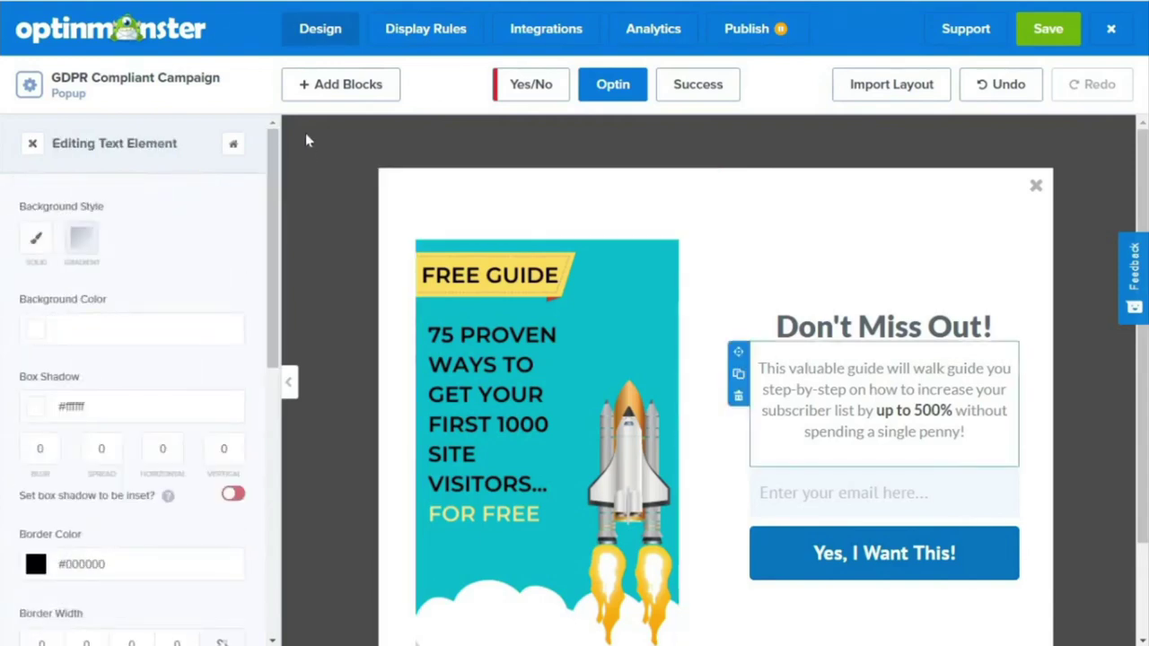
# Add a text block reading 'Limited Time Offer' above the email field
pyautogui.click(316, 87)
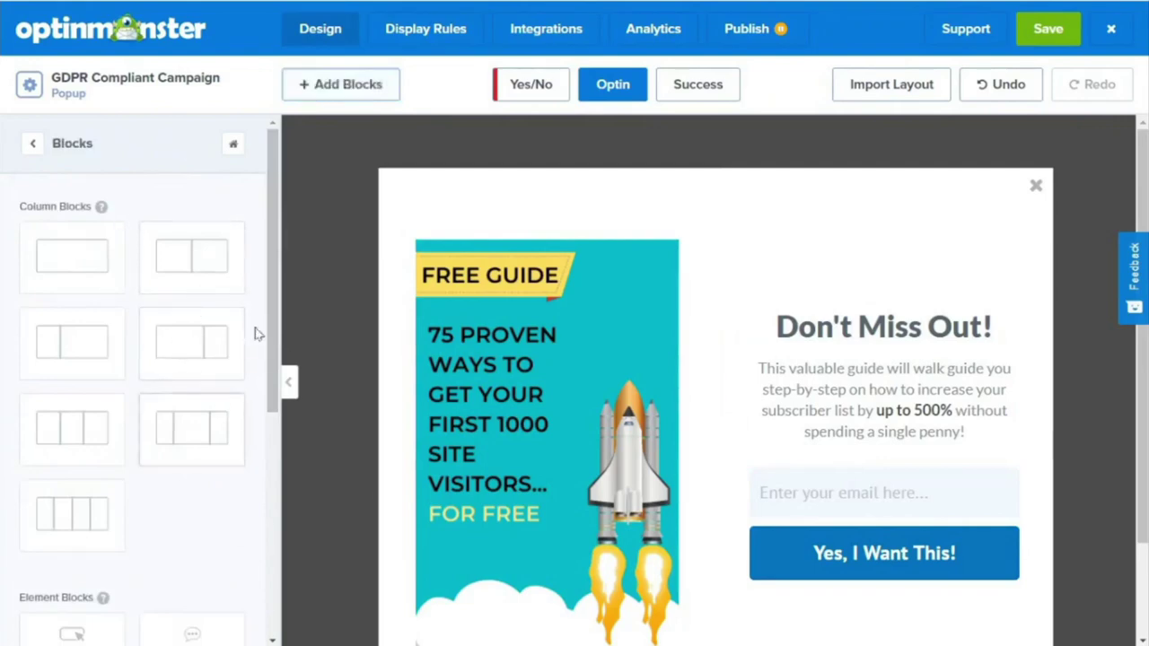
pyautogui.moveTo(276, 313); pyautogui.dragTo(283, 552)
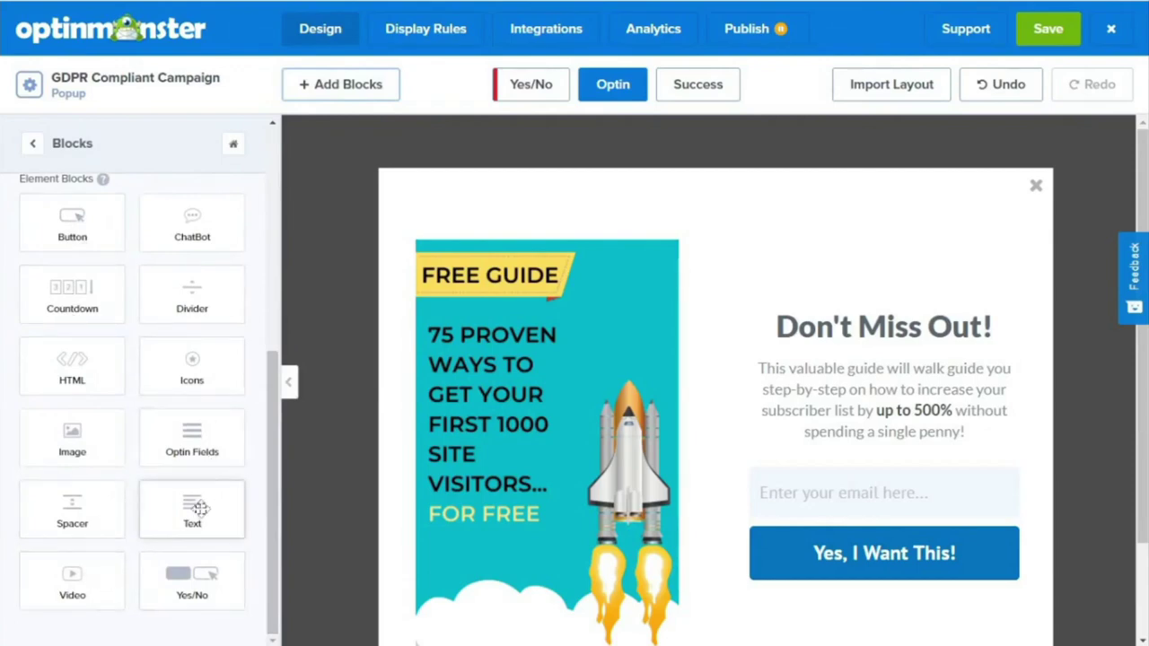
pyautogui.moveTo(200, 509); pyautogui.dragTo(858, 473)
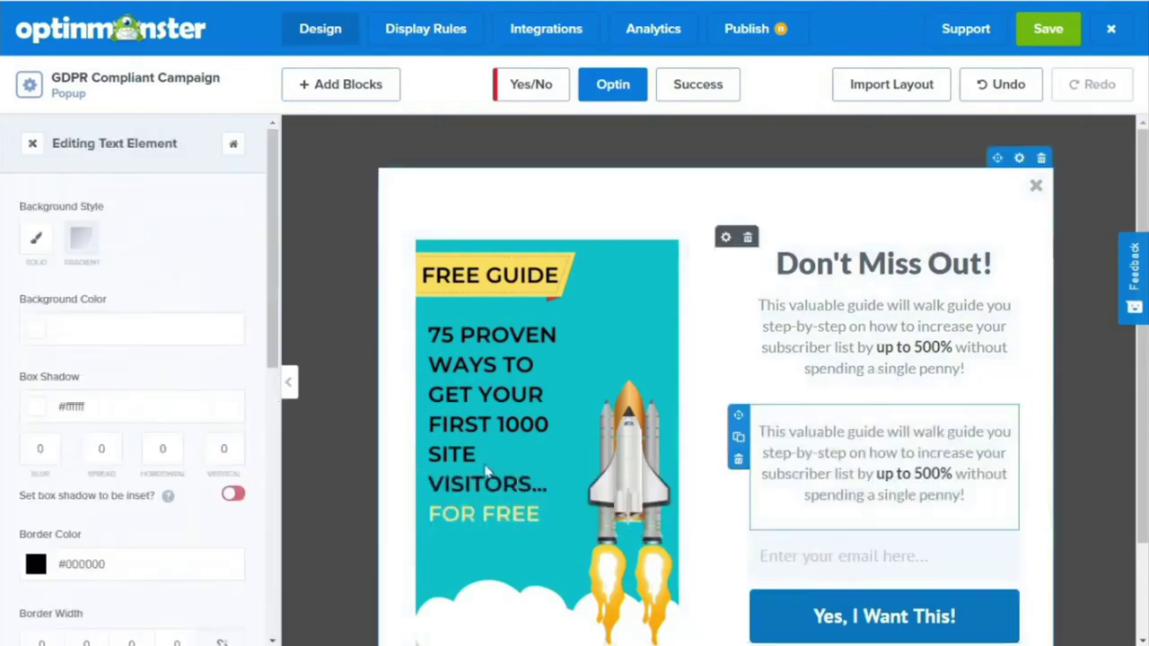
pyautogui.moveTo(966, 495); pyautogui.dragTo(759, 432)
pyautogui.write('Limite')
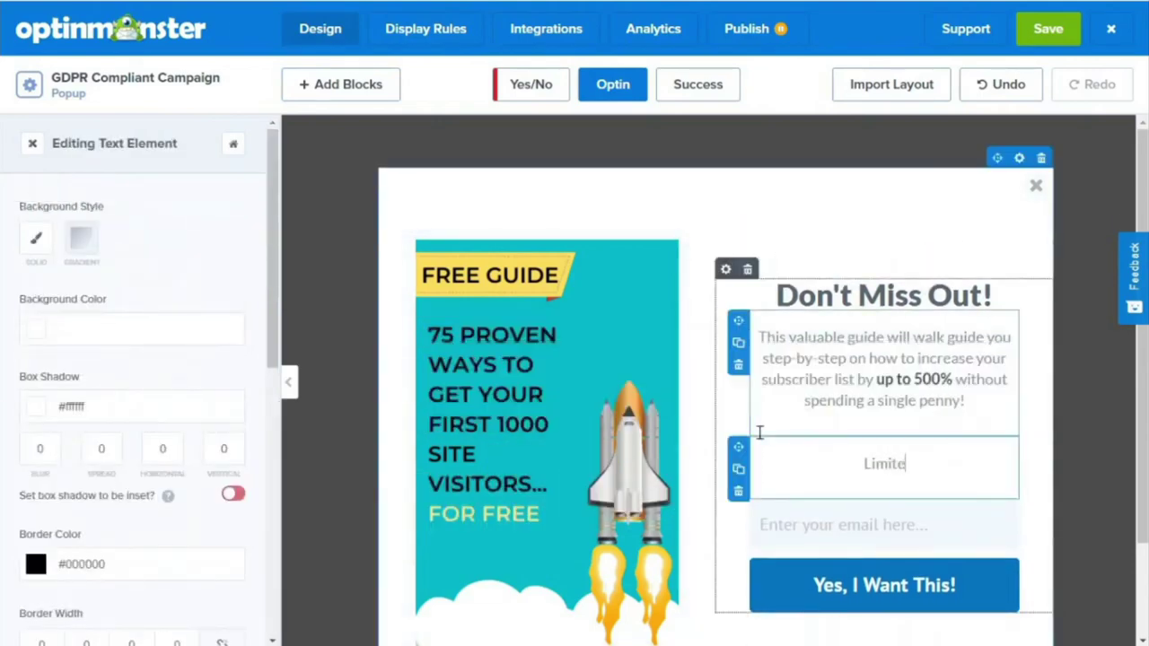
pyautogui.write('d Time Offer')
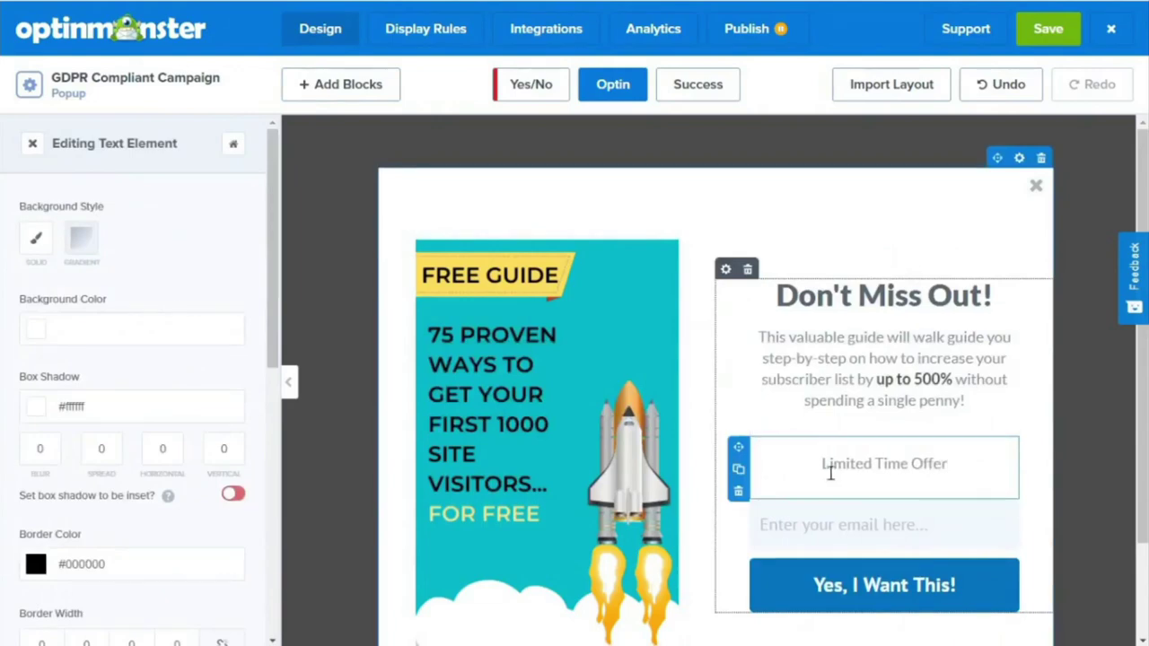
pyautogui.click(870, 473)
# Give the Limited Time Offer block 10 px top and bottom padding
pyautogui.scroll(-4, 274, 395)
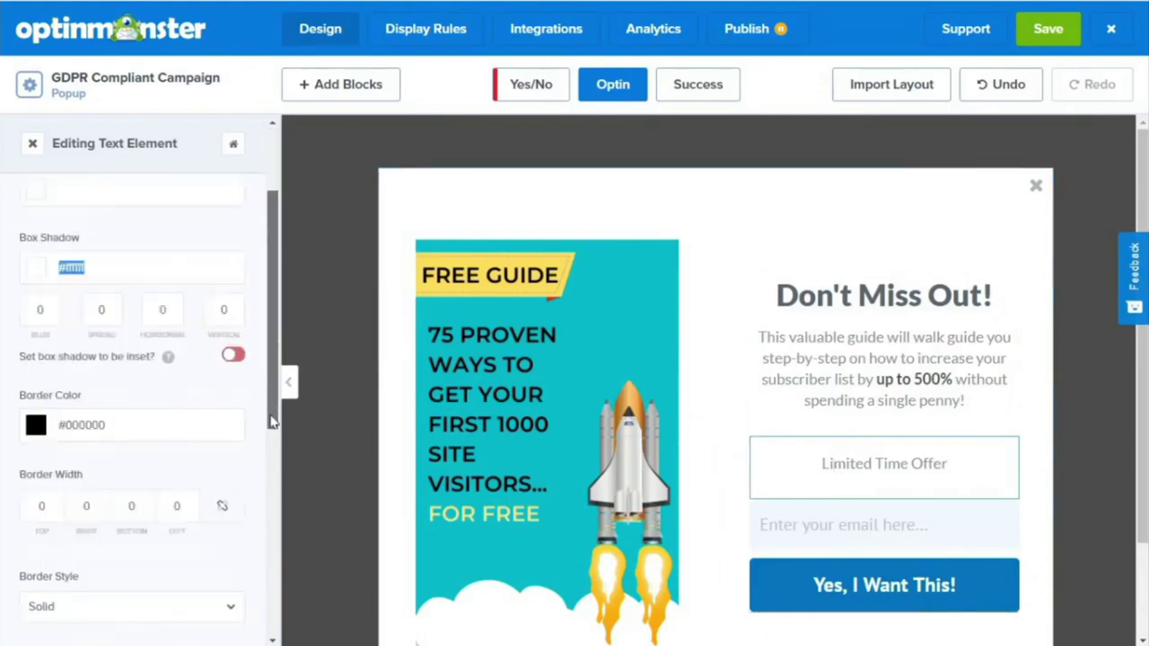
pyautogui.scroll(-1, 274, 493)
pyautogui.doubleClick(39, 519)
pyautogui.write('10')
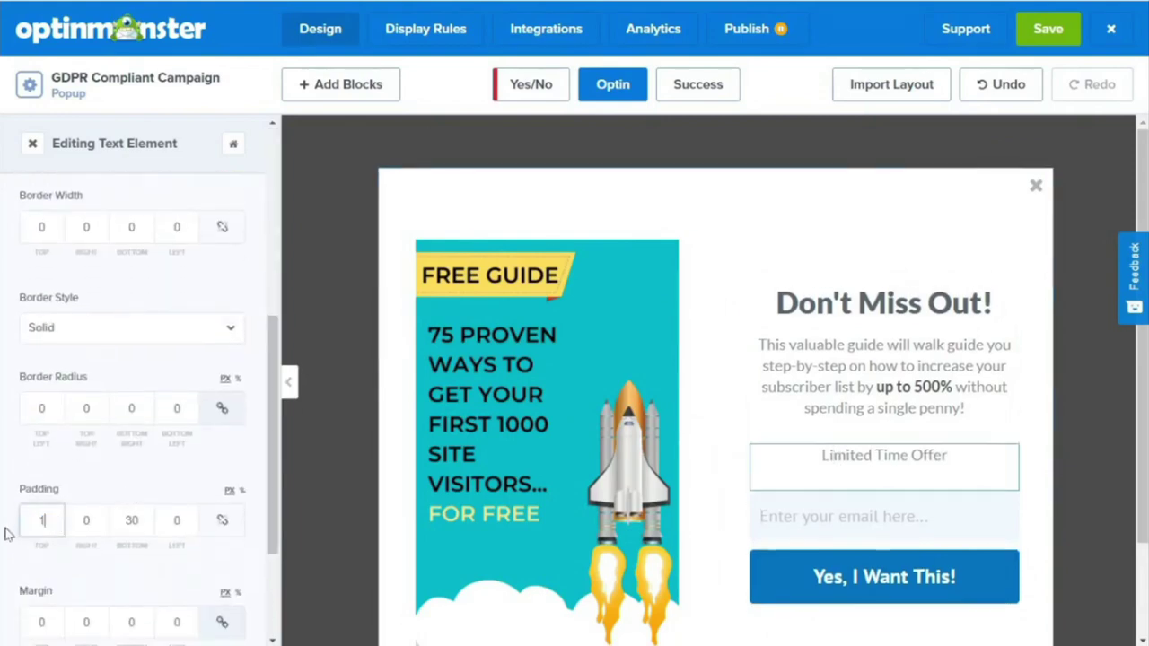
pyautogui.doubleClick(132, 519)
pyautogui.write('10')
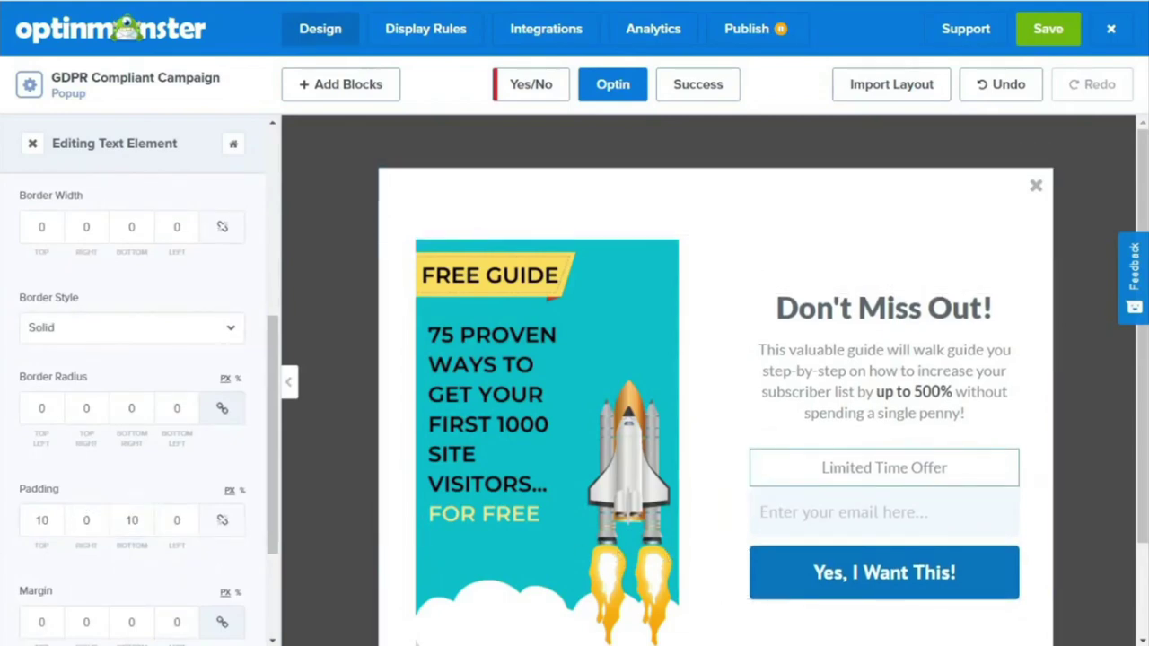
pyautogui.click(351, 320)
# Make the 'Yes, I Want This!' button background gold (#c28700)
pyautogui.click(777, 577)
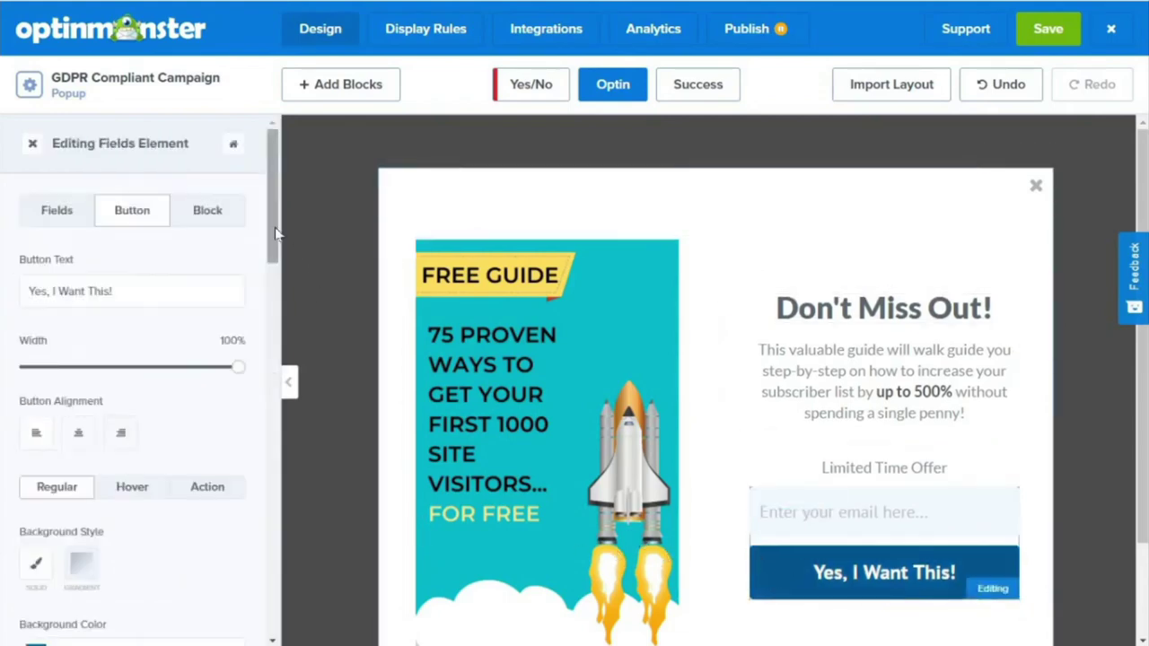
pyautogui.scroll(-5, 281, 361)
pyautogui.scroll(5, 281, 361)
pyautogui.click(36, 225)
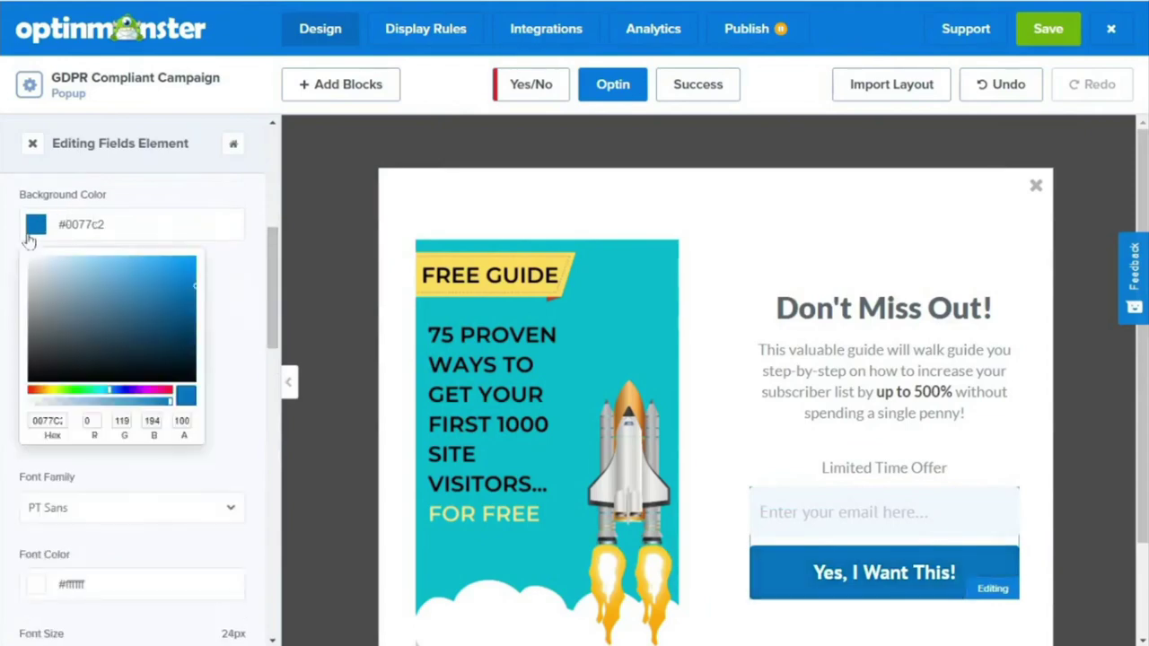
pyautogui.click(39, 420)
pyautogui.hotkey('ctrl', 'a')
pyautogui.write('c28700')
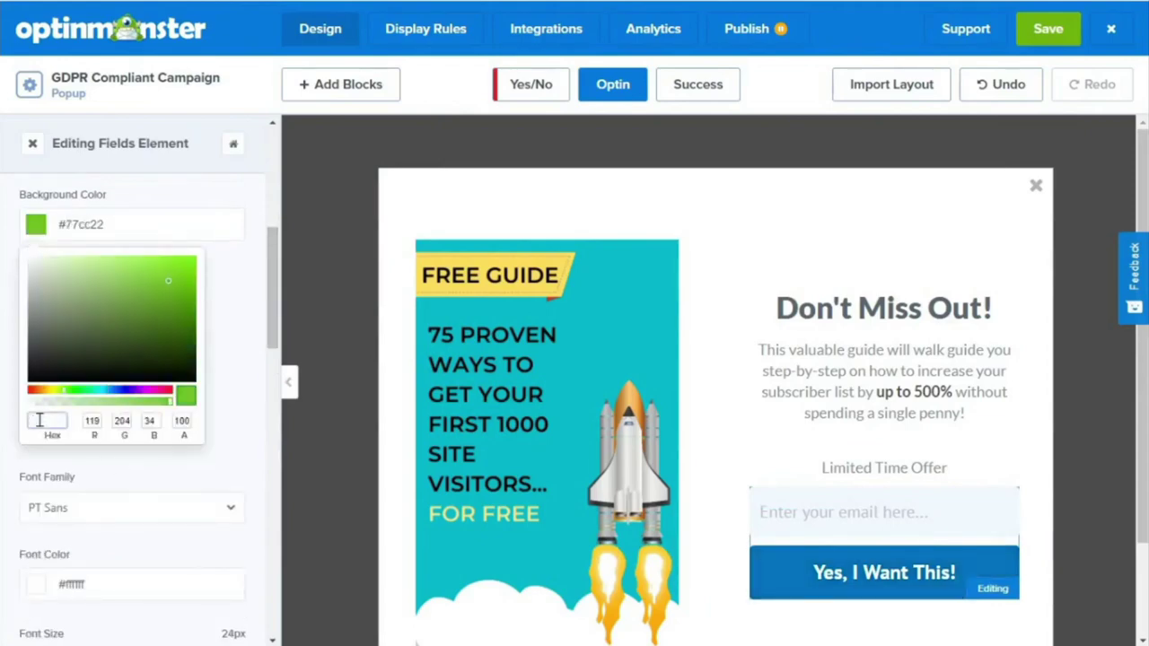
pyautogui.click(346, 438)
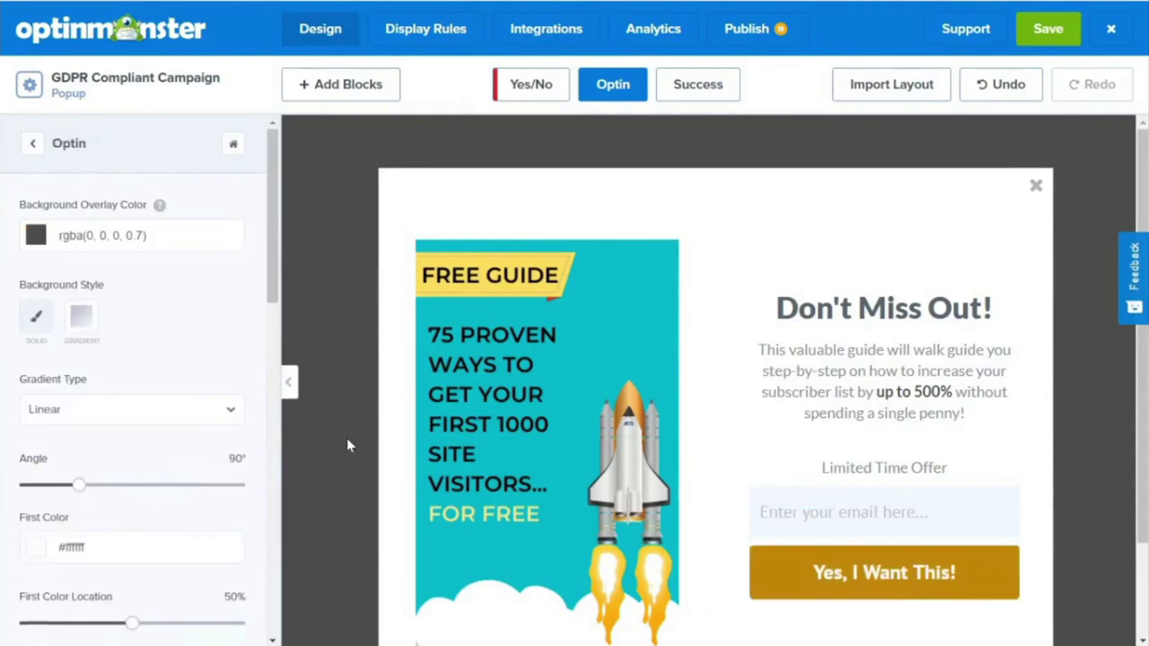
# Go back from the view styles and open the email field's Editing Fields Element settings
pyautogui.click(32, 145)
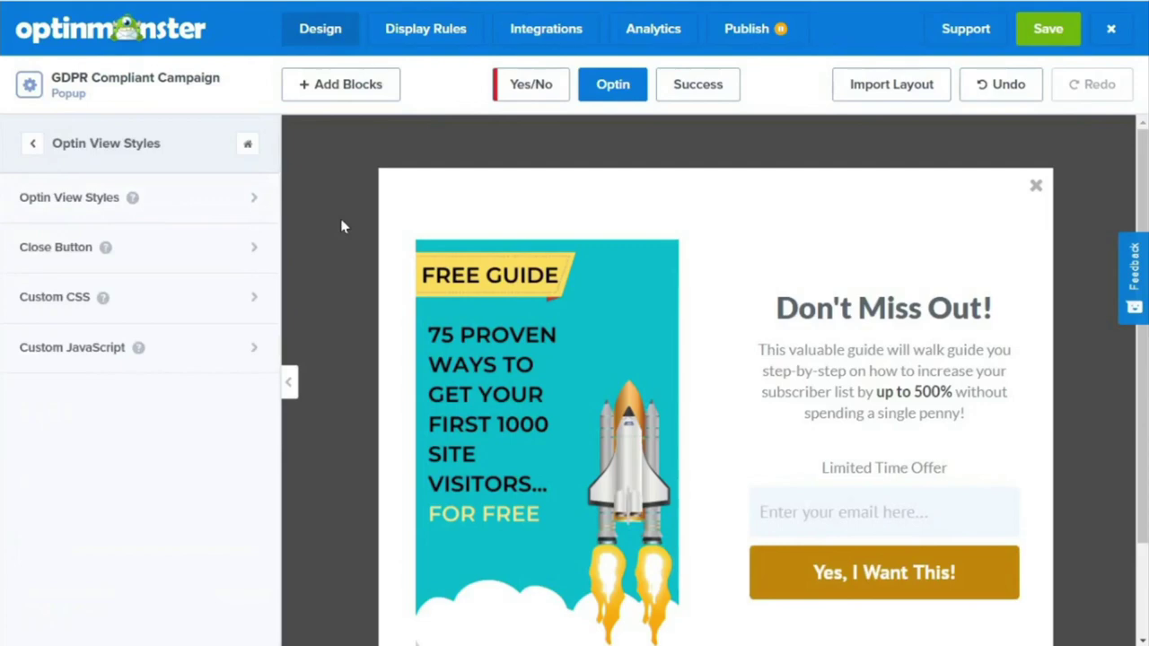
pyautogui.click(846, 519)
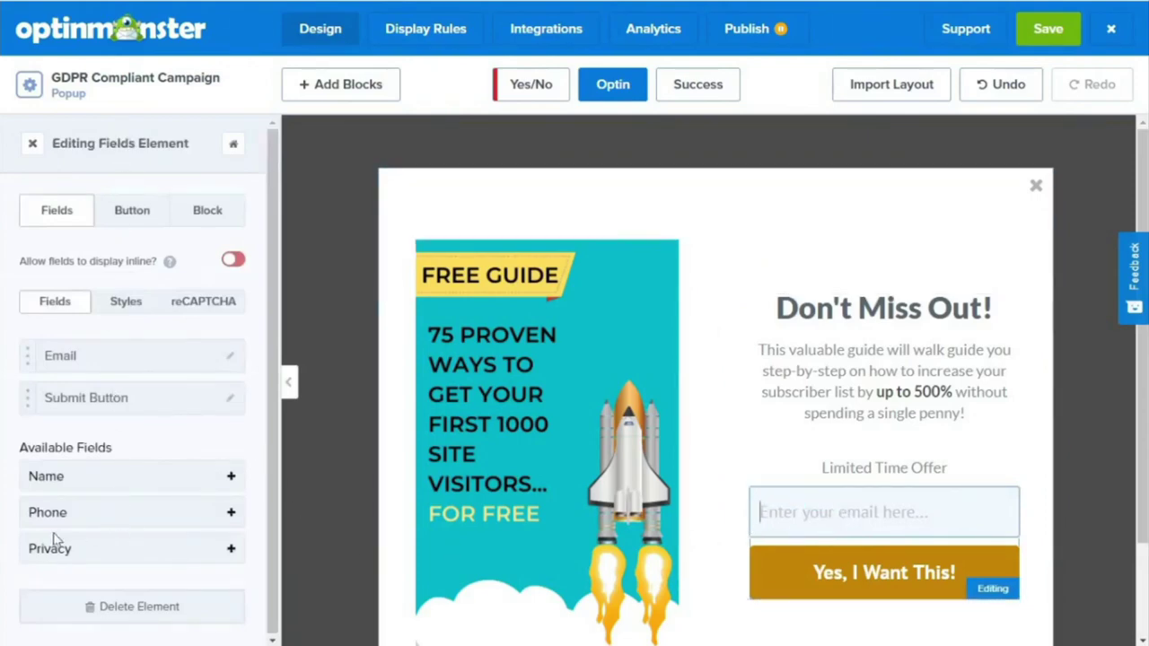
# Add the Privacy field ('We promise not to use your email for spam.') with its consent checkbox switched on
pyautogui.click(231, 550)
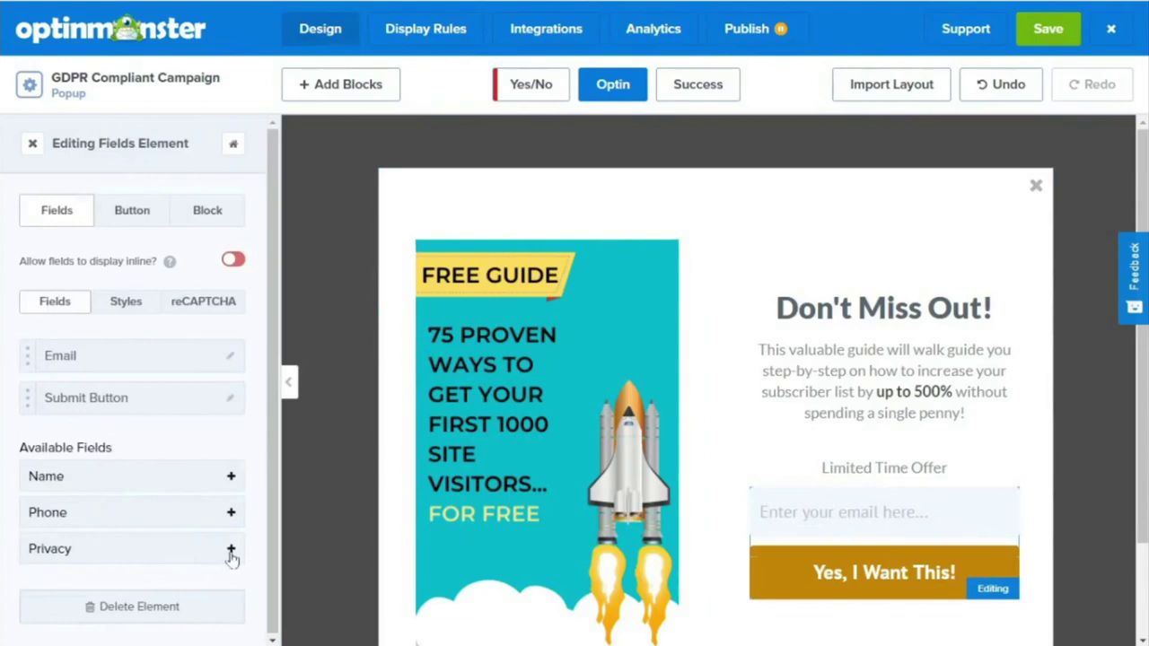
pyautogui.scroll(-1, 256, 508)
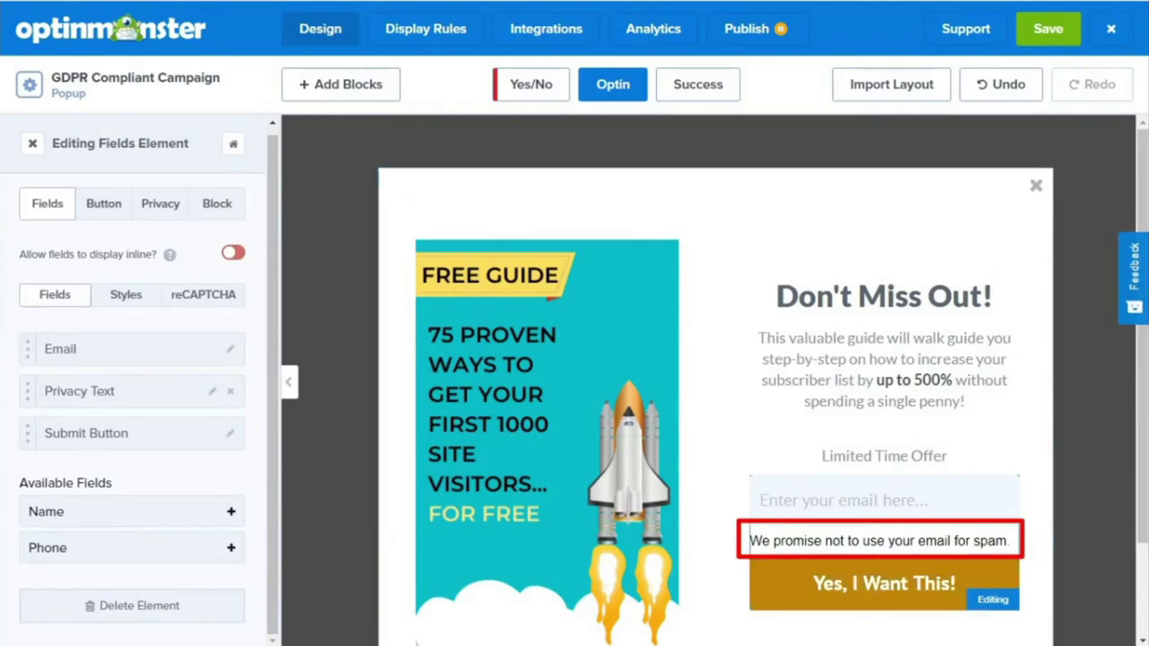
pyautogui.click(212, 391)
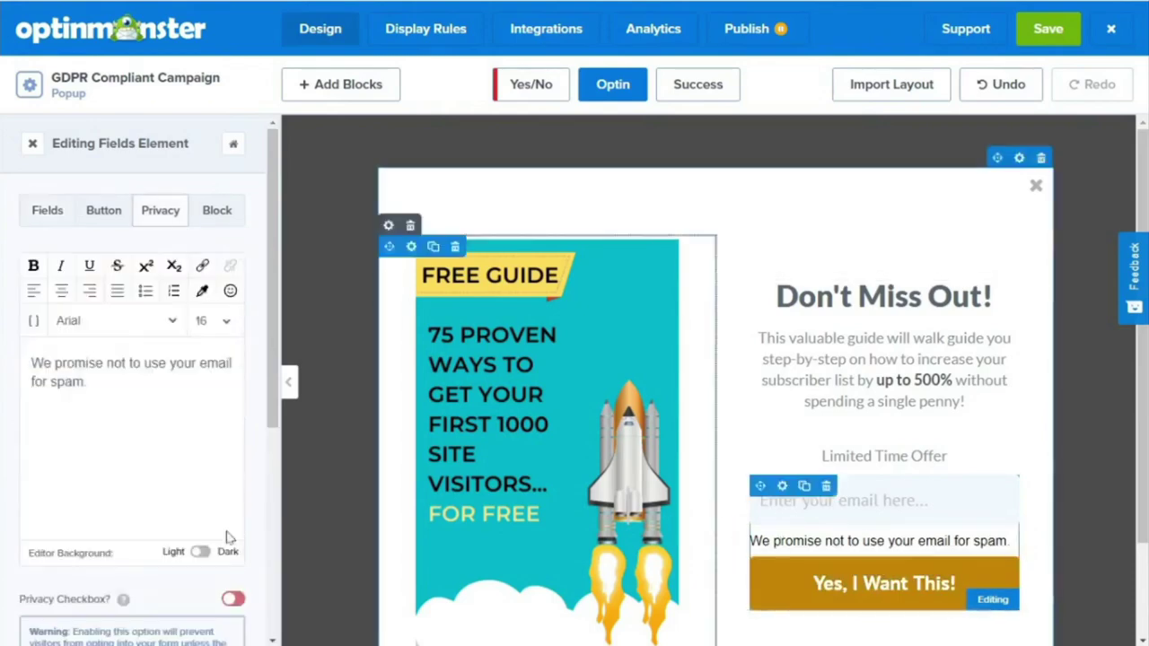
pyautogui.click(239, 603)
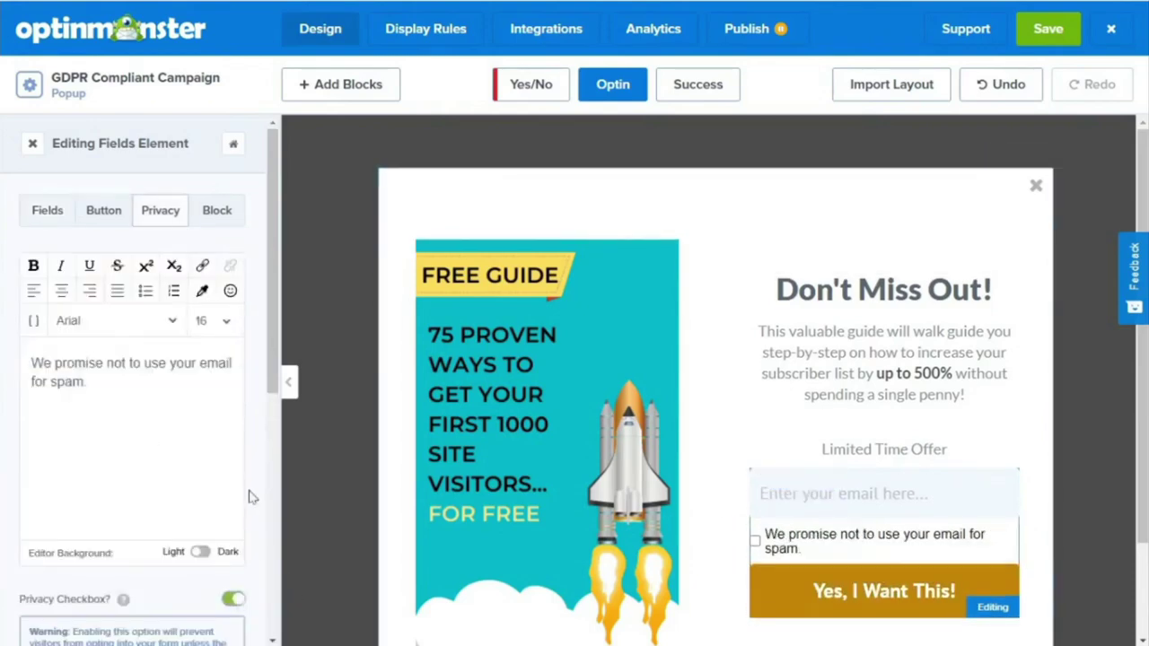
pyautogui.scroll(-1, 276, 395)
pyautogui.scroll(-1, 276, 395)
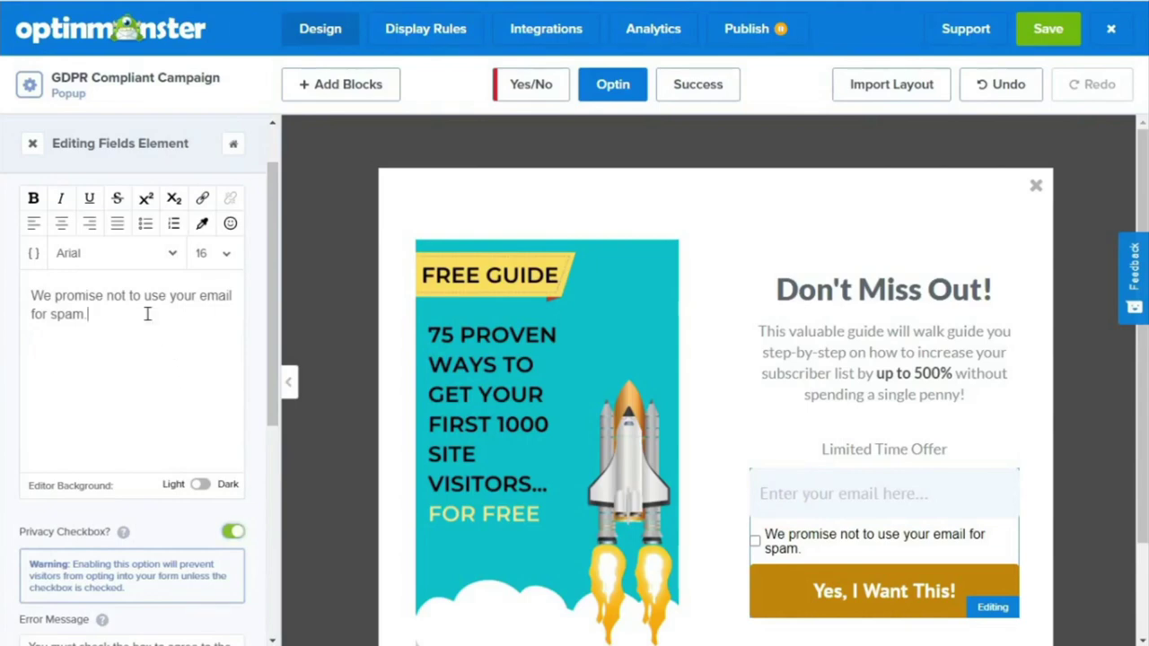
pyautogui.click(91, 314)
pyautogui.write('See our privacy statement.')
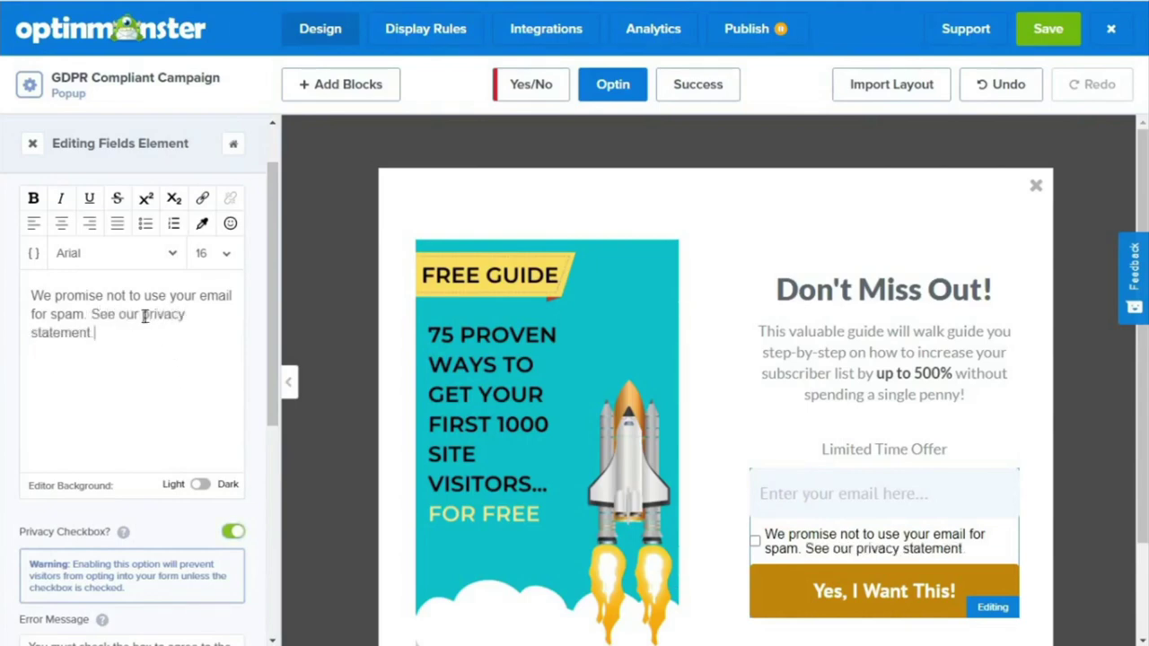
pyautogui.moveTo(142, 314); pyautogui.dragTo(93, 333)
pyautogui.click(202, 198)
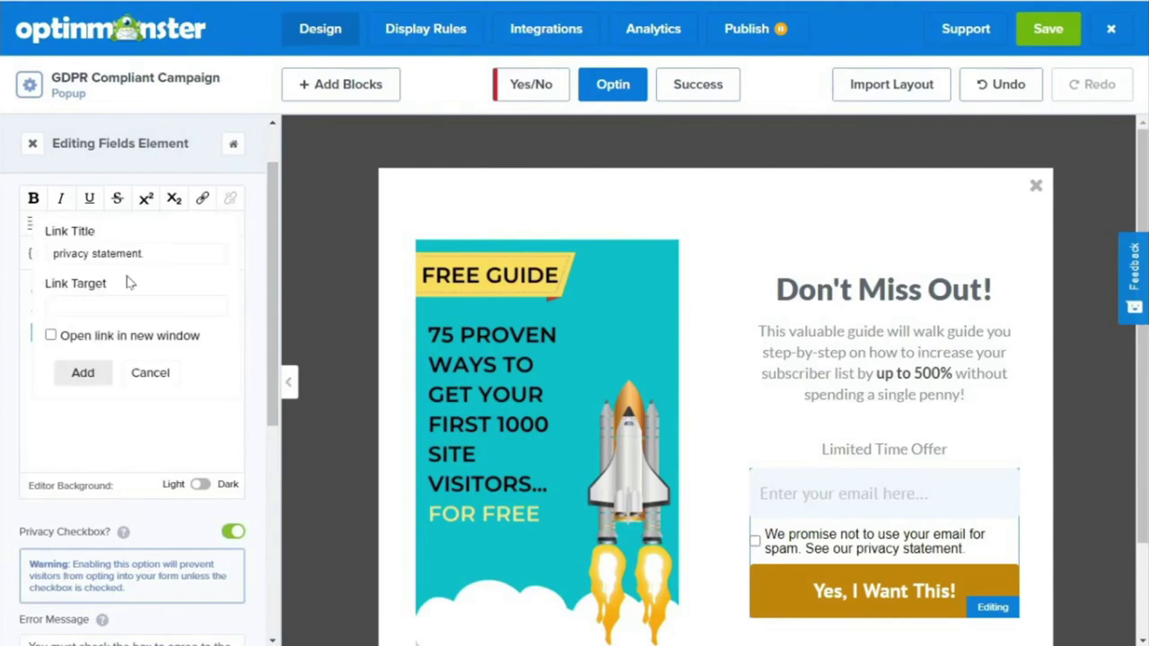
pyautogui.click(108, 304)
pyautogui.write('https://')
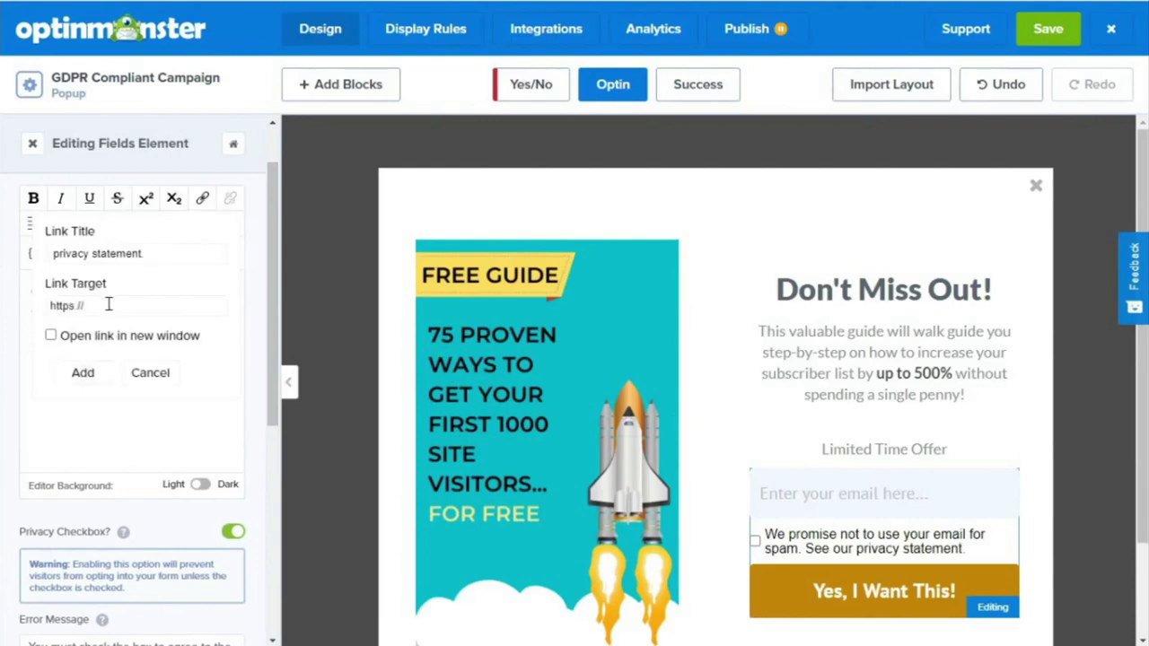
pyautogui.write('ourwebsite.com/privacy')
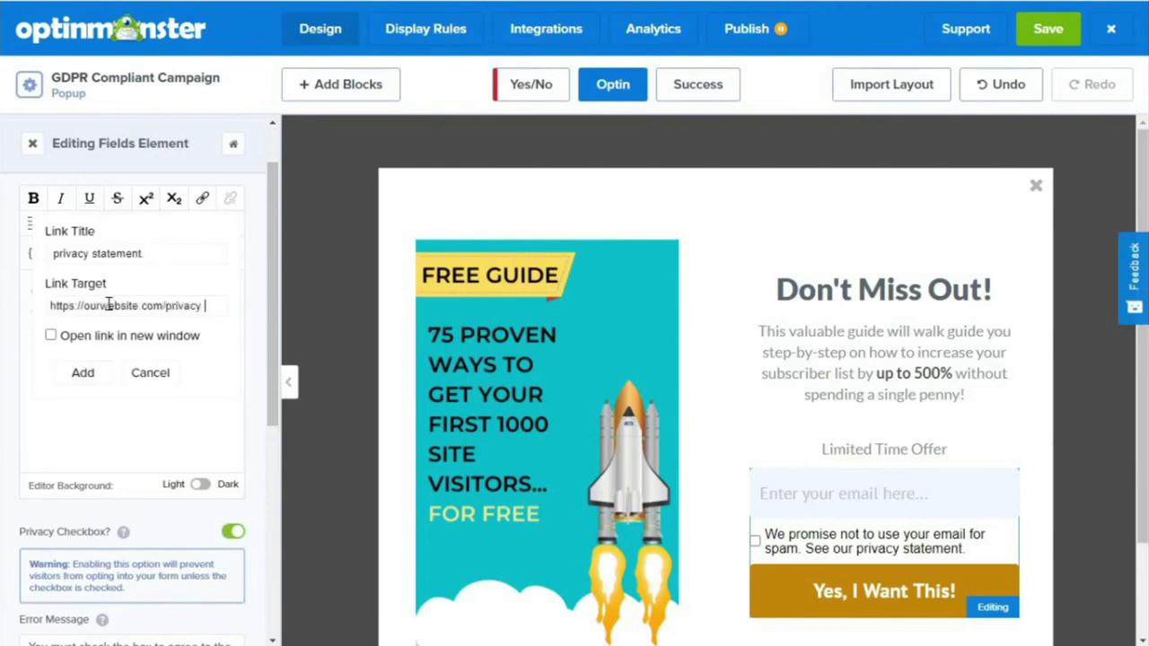
pyautogui.click(51, 335)
pyautogui.click(82, 375)
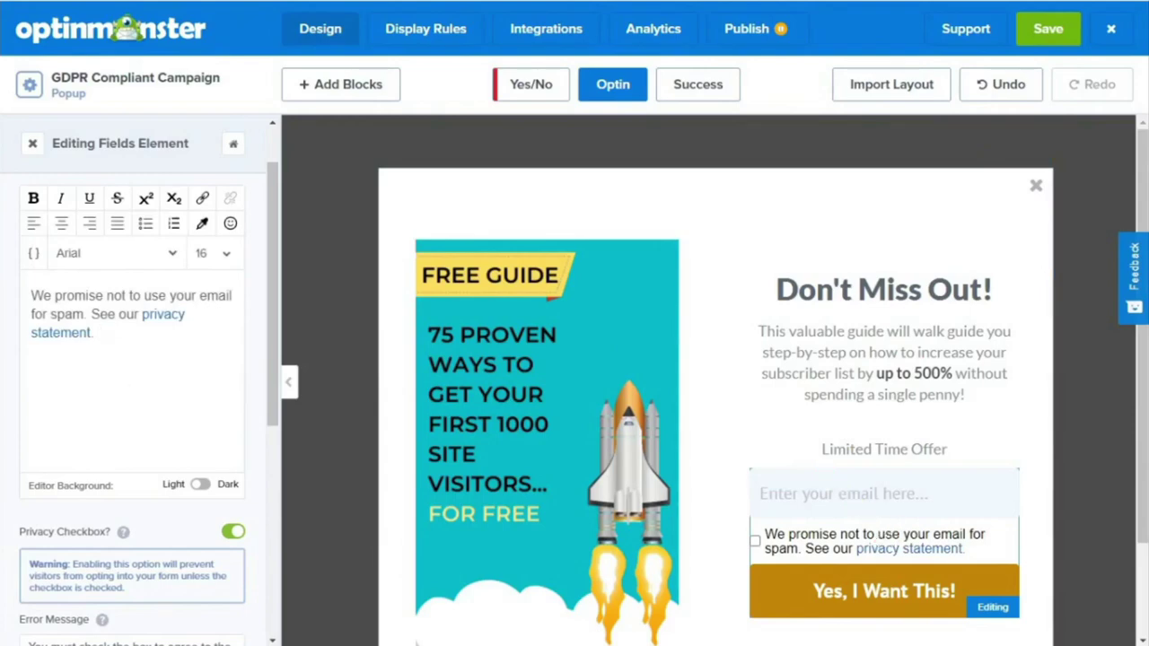
# Close the form field editor to return to the Optin background settings
pyautogui.moveTo(278, 357); pyautogui.dragTo(278, 372)
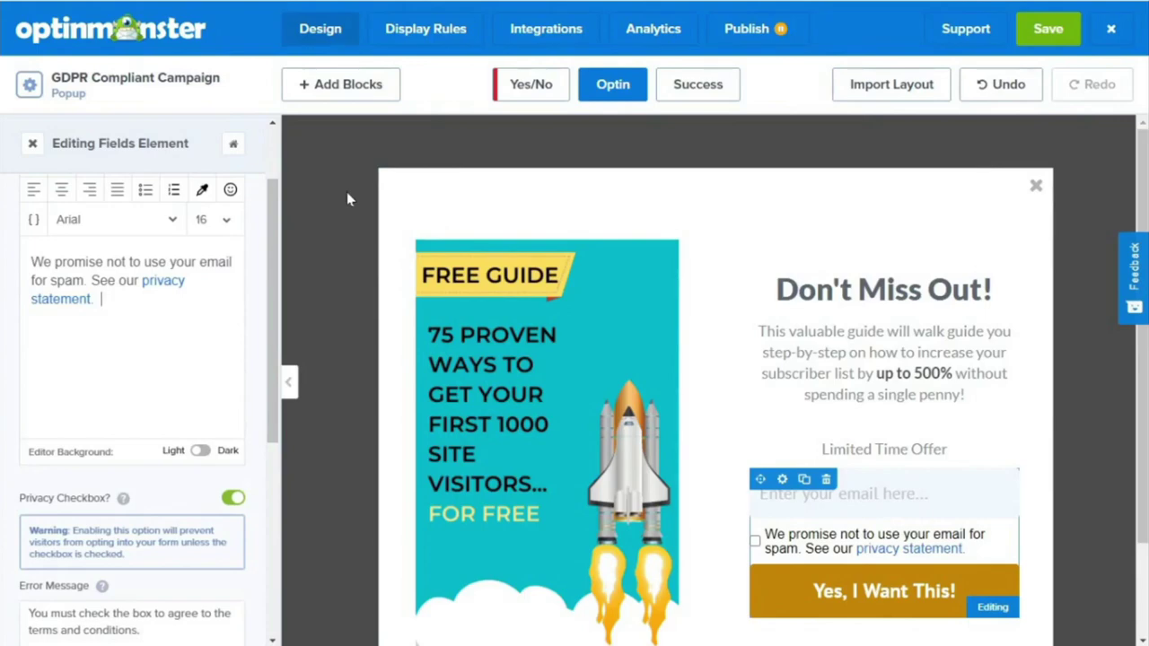
pyautogui.click(348, 199)
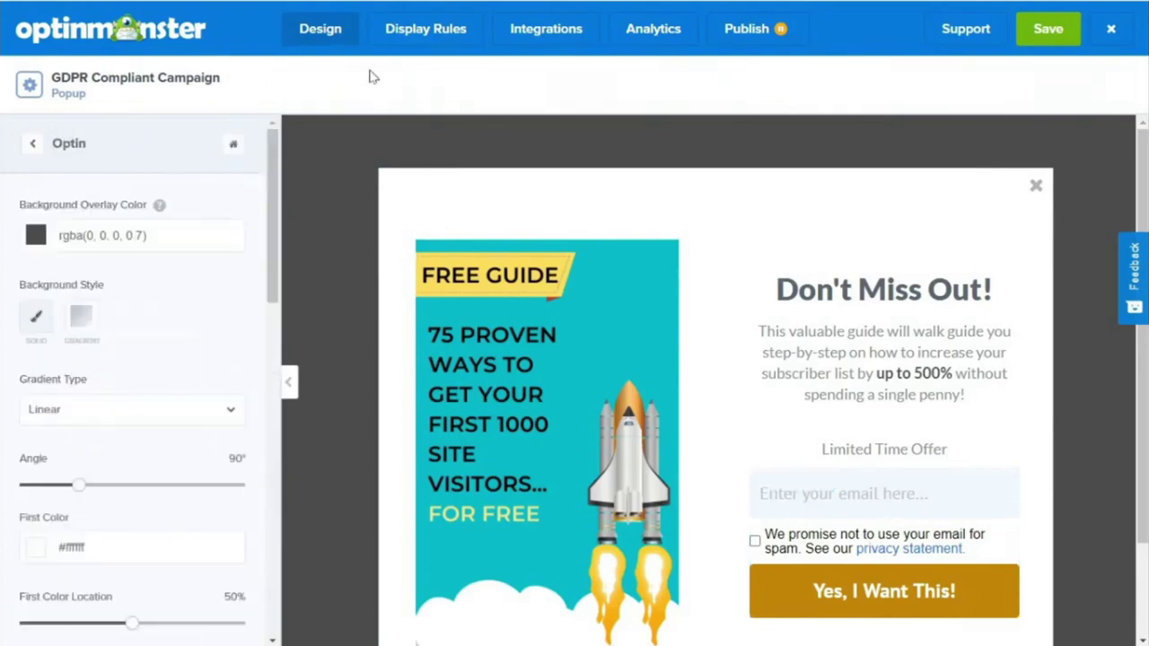
# Choose Exit Intent in Display Rules, continue to the rules summary, and save the campaign
pyautogui.click(408, 36)
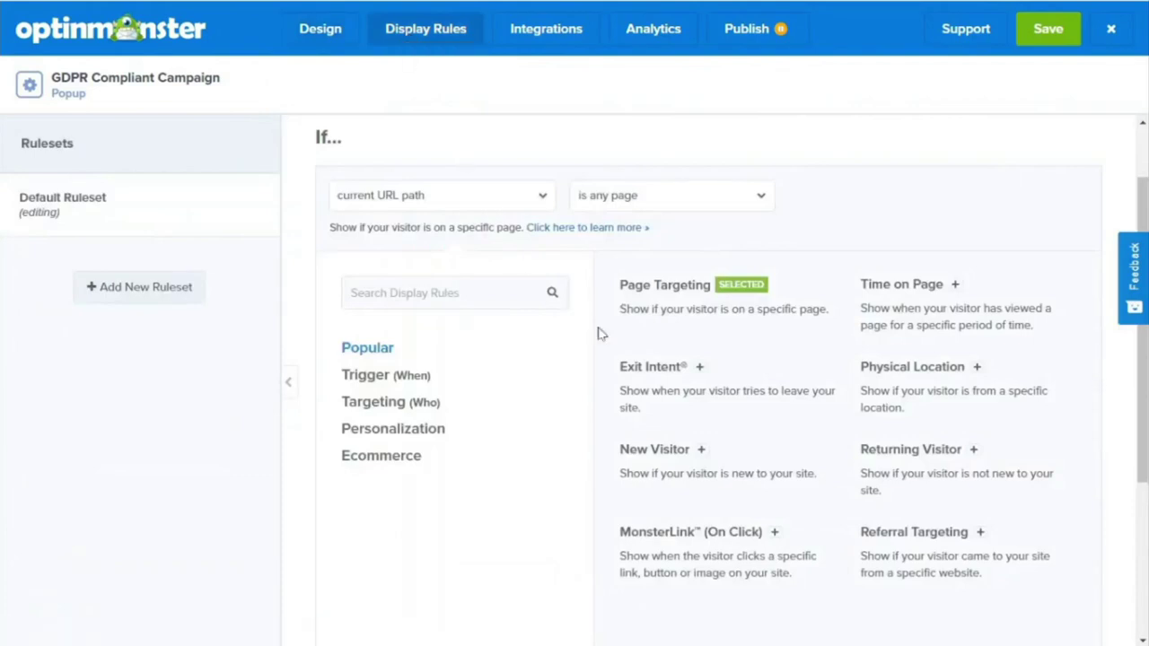
pyautogui.click(639, 368)
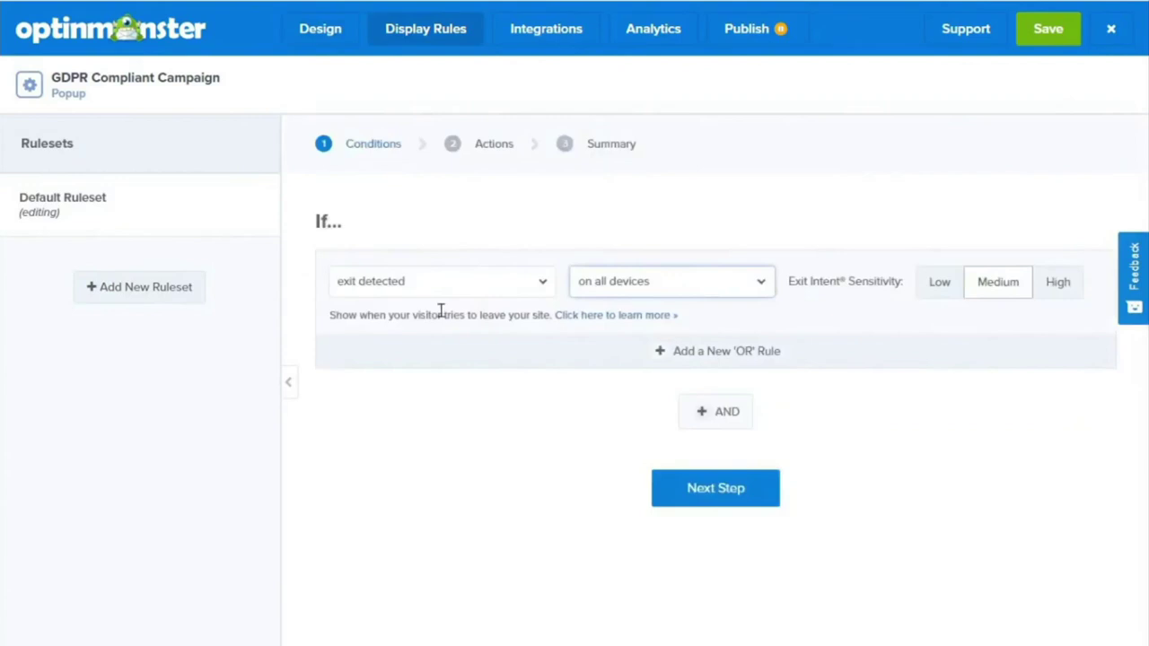
pyautogui.click(744, 498)
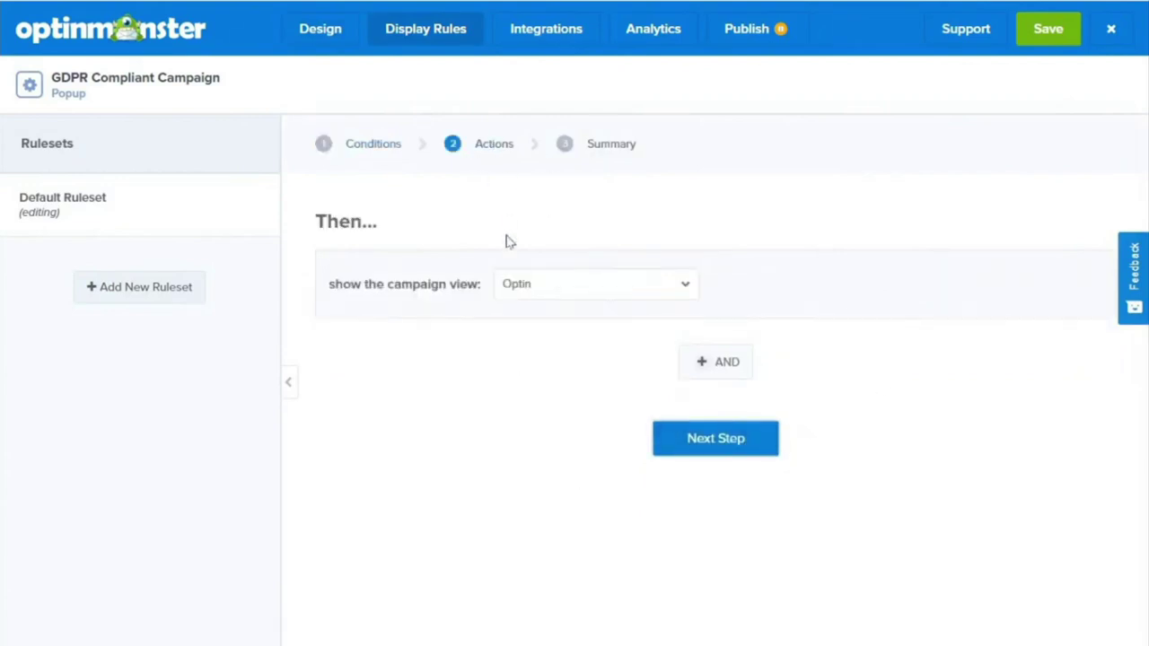
pyautogui.click(711, 441)
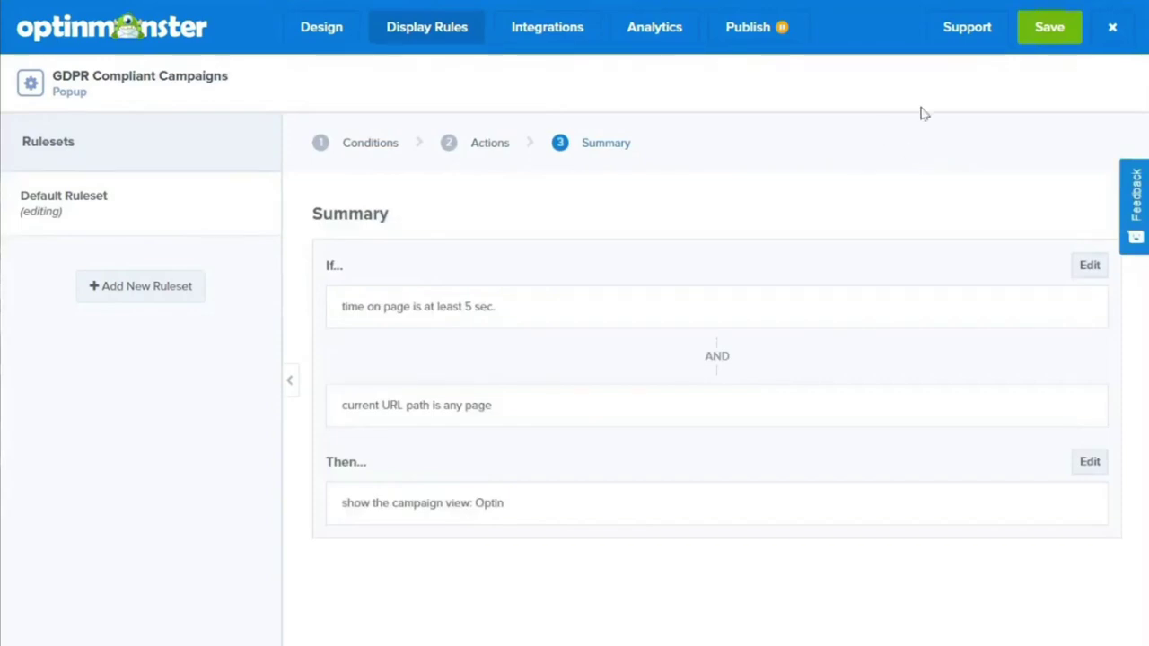
pyautogui.click(1048, 31)
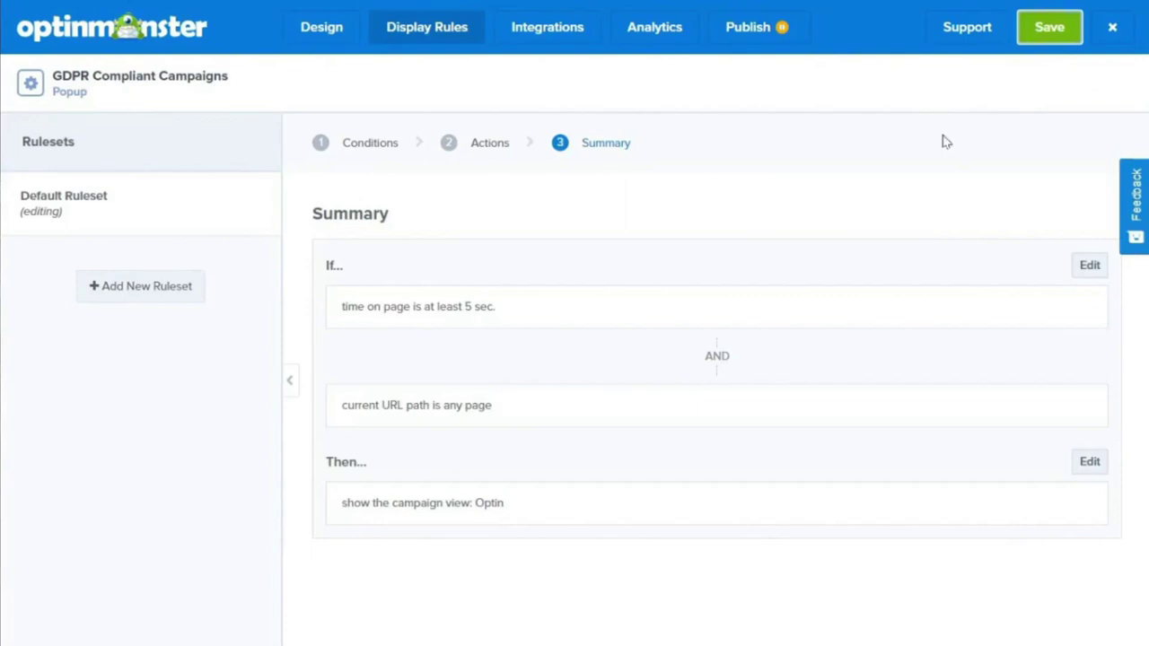
# Publish the GDPR Compliant Campaign live from the Publish tab
pyautogui.click(750, 34)
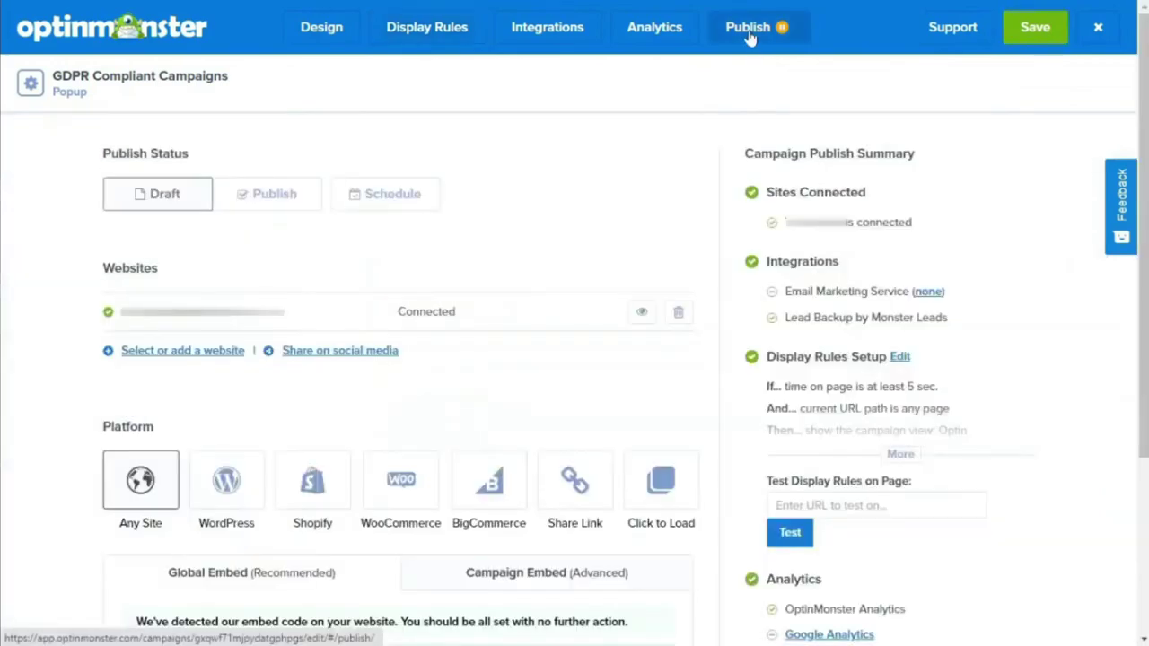
pyautogui.click(266, 196)
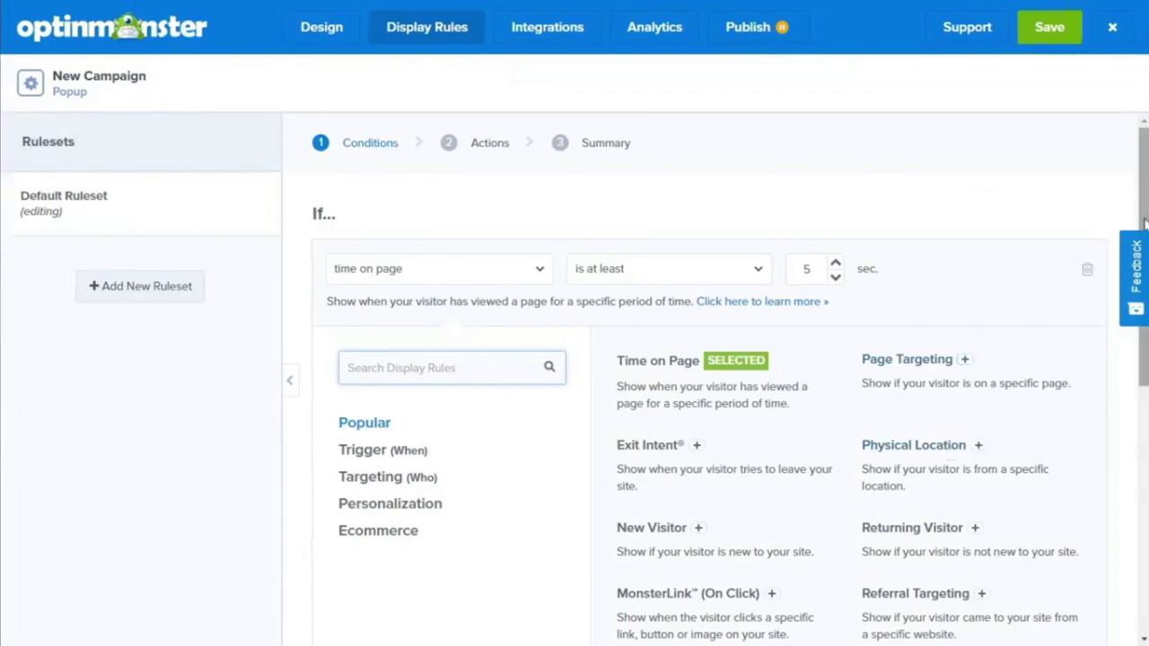
# Add a Physical Location rule set to 'is in an EU country' and advance to the rules summary
pyautogui.click(976, 446)
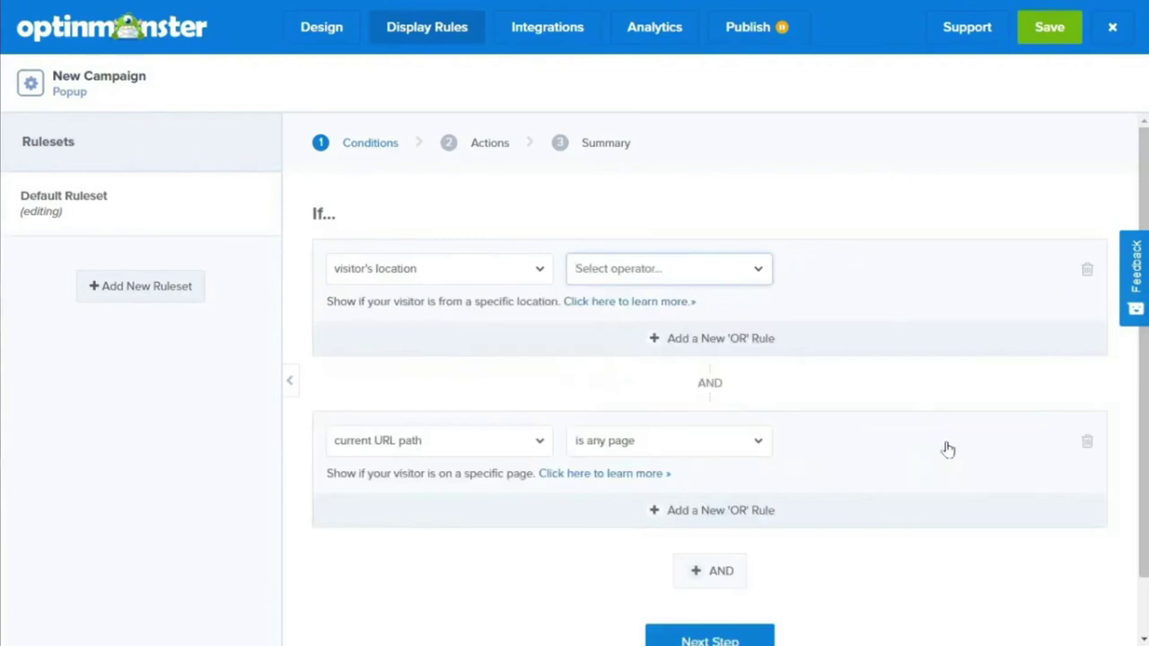
pyautogui.click(764, 272)
pyautogui.click(670, 358)
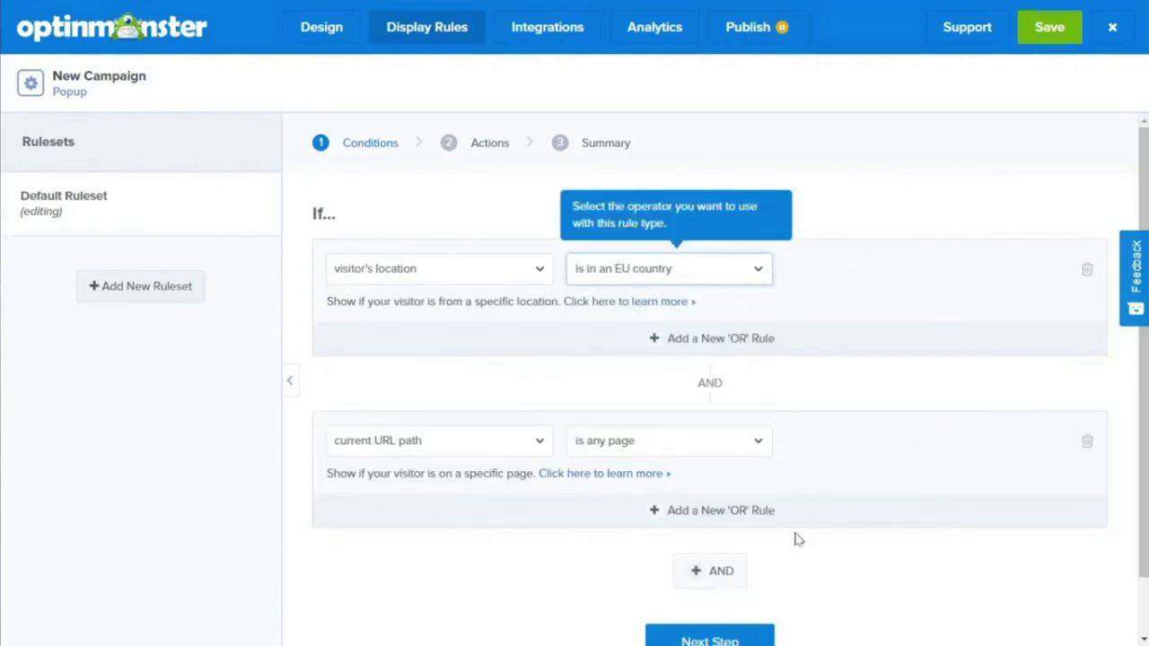
pyautogui.scroll(-1, 795, 538)
pyautogui.click(710, 580)
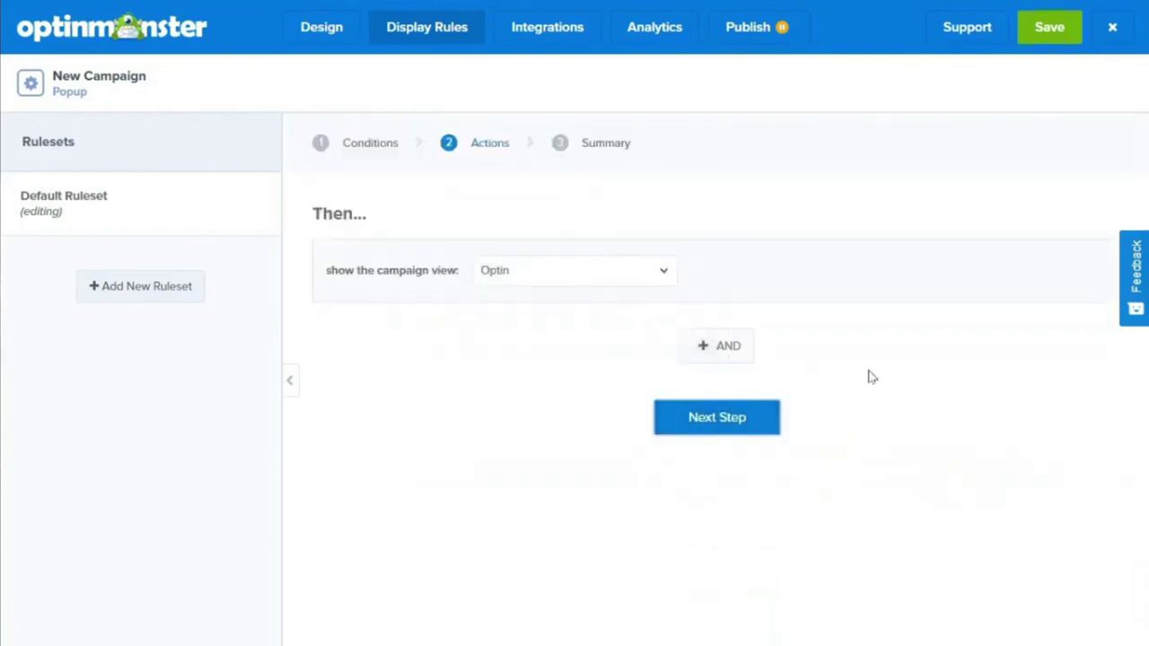
pyautogui.click(710, 419)
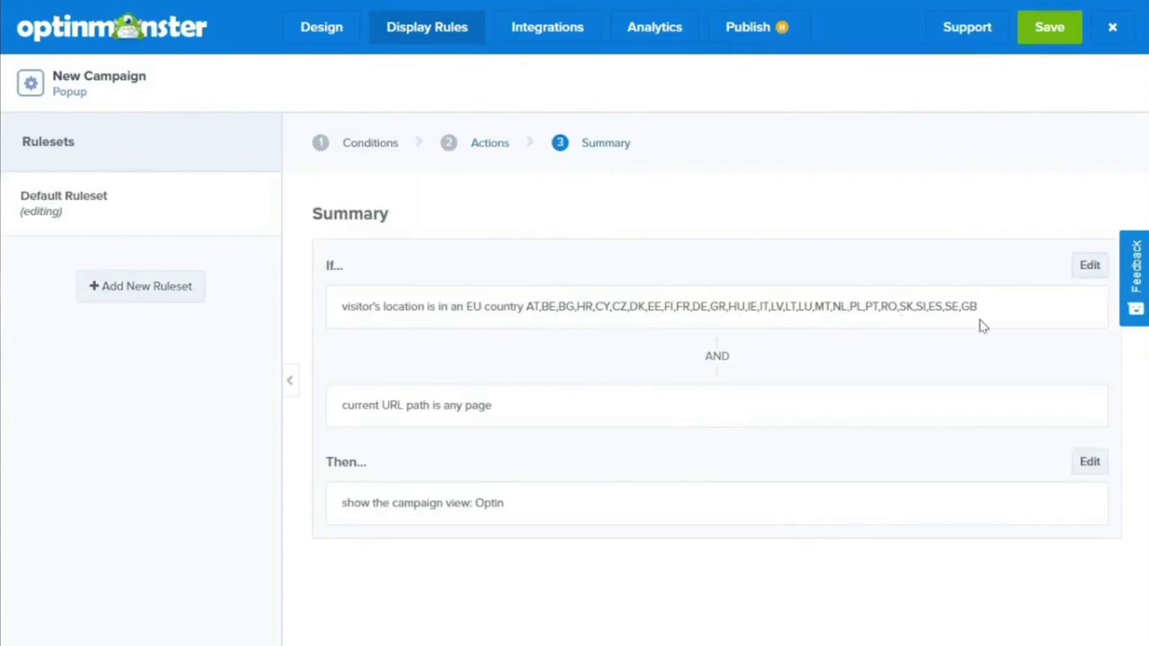
# Save the campaign and set its publish status to Published
pyautogui.click(1041, 34)
pyautogui.click(727, 30)
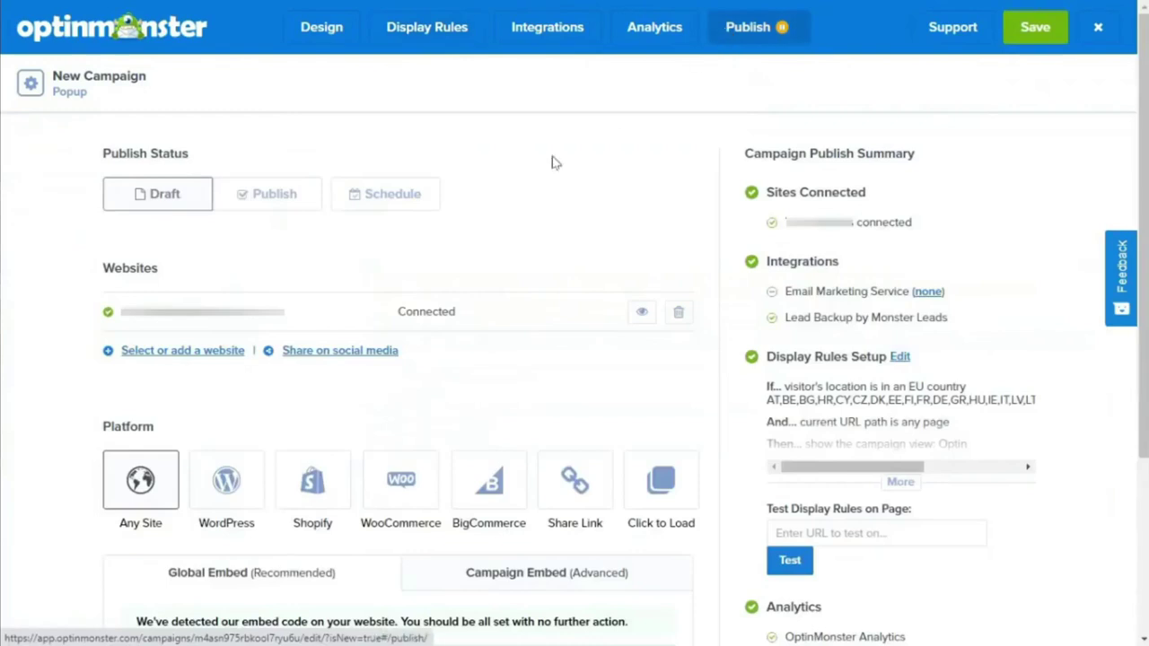
pyautogui.click(269, 196)
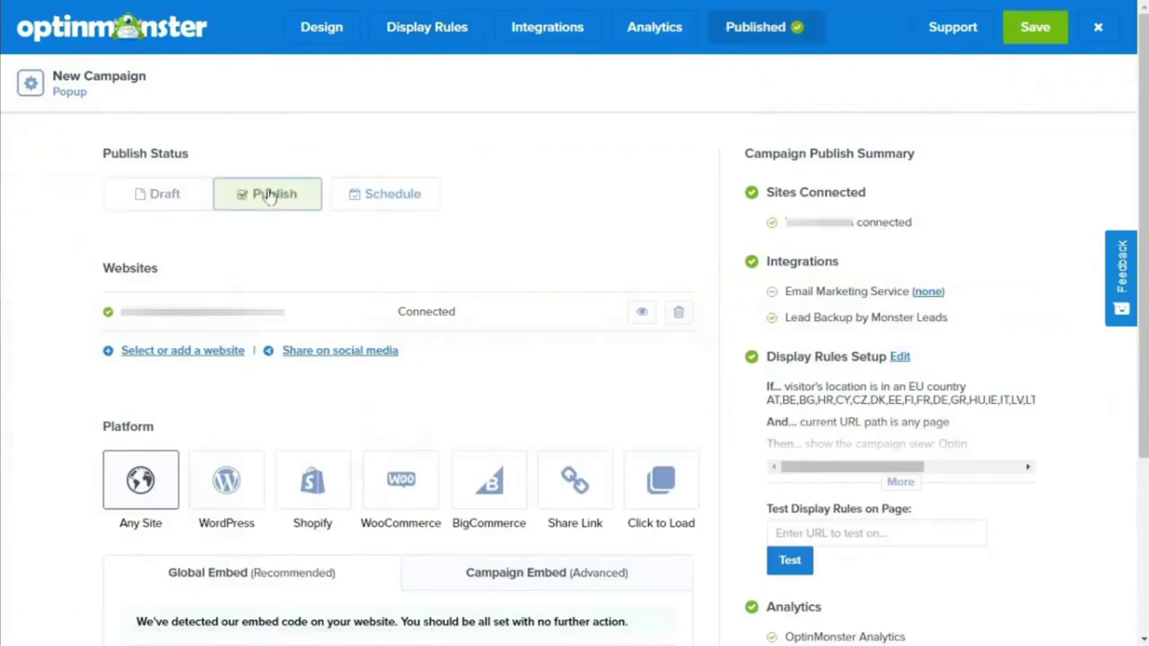